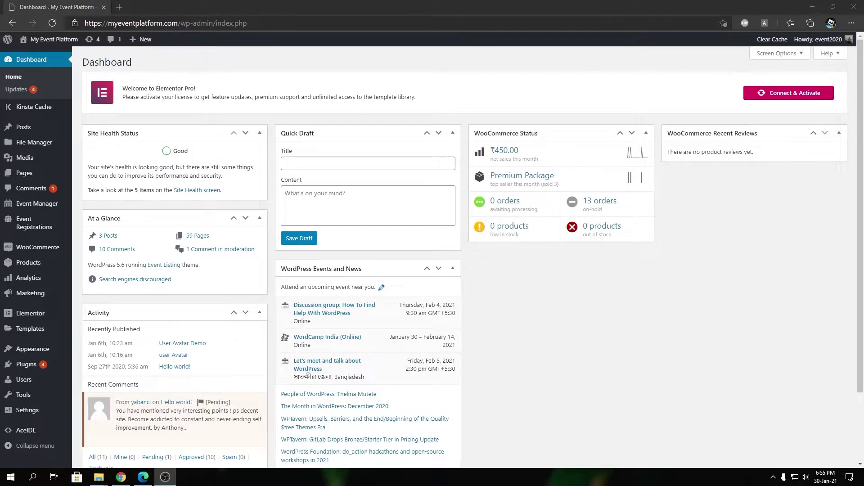
- Open wp-eventmanager.com in a new tab and go to the Event Slider add-on article in its Help Center knowledge base
click(120, 7)
text(wp-eventmanager.com)
key(Return)
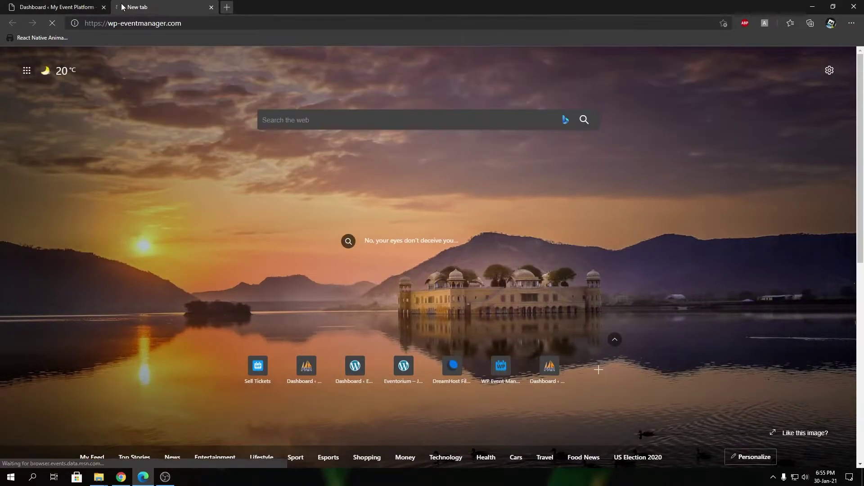
click(517, 57)
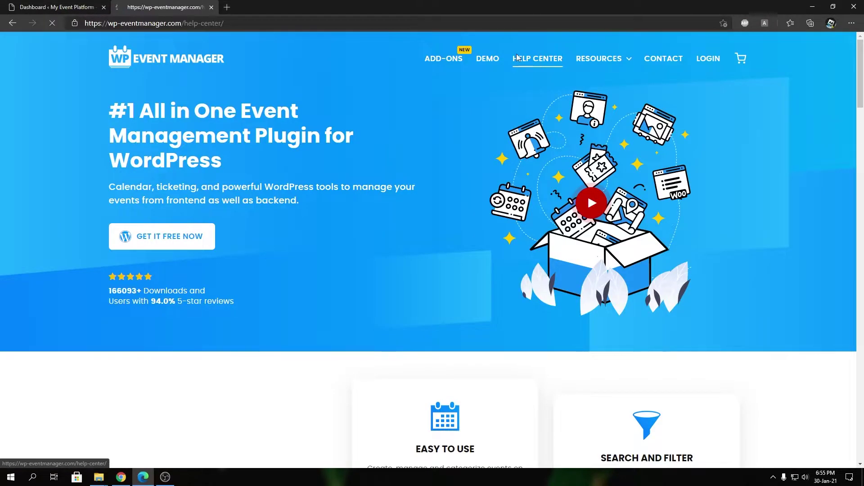
click(203, 290)
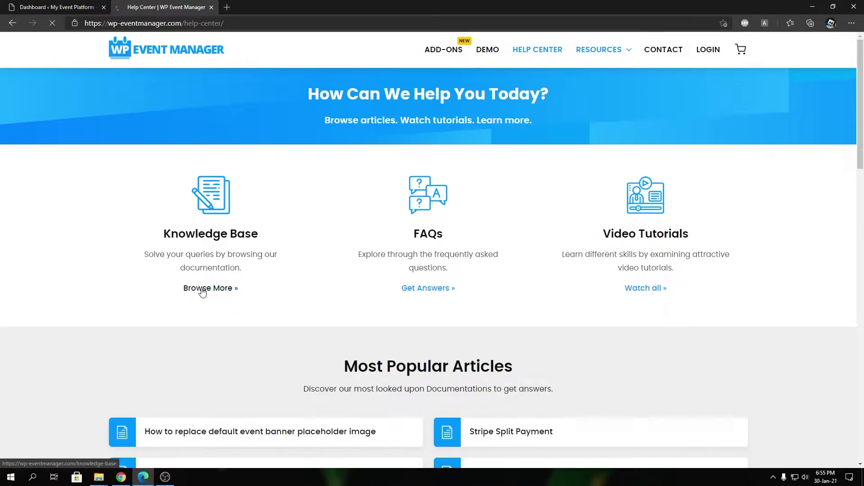
scroll(437, 324, down, 8)
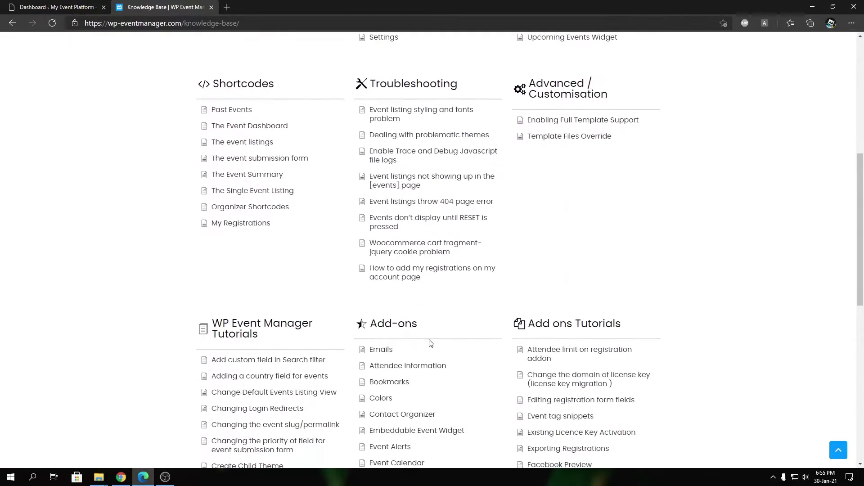
scroll(430, 343, down, 3)
click(420, 345)
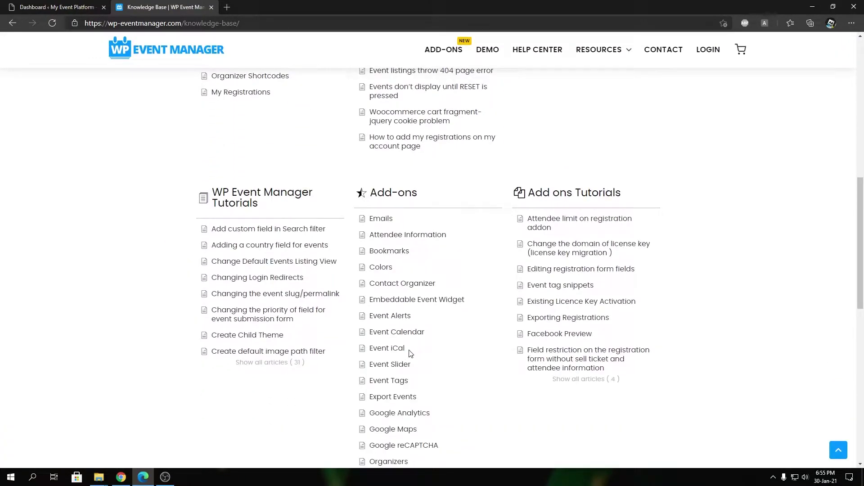
click(390, 365)
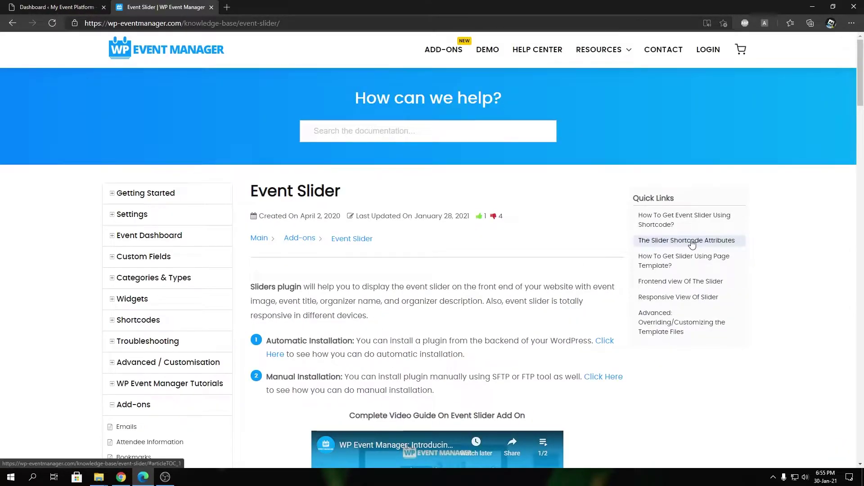
- Go to The Slider Shortcode Attributes section of the article and read through the available attributes, starting with featured
click(691, 243)
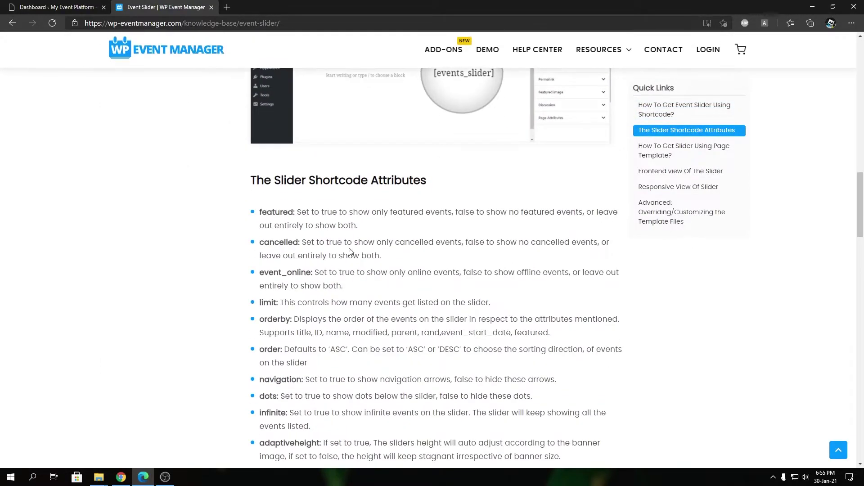
double_click(278, 212)
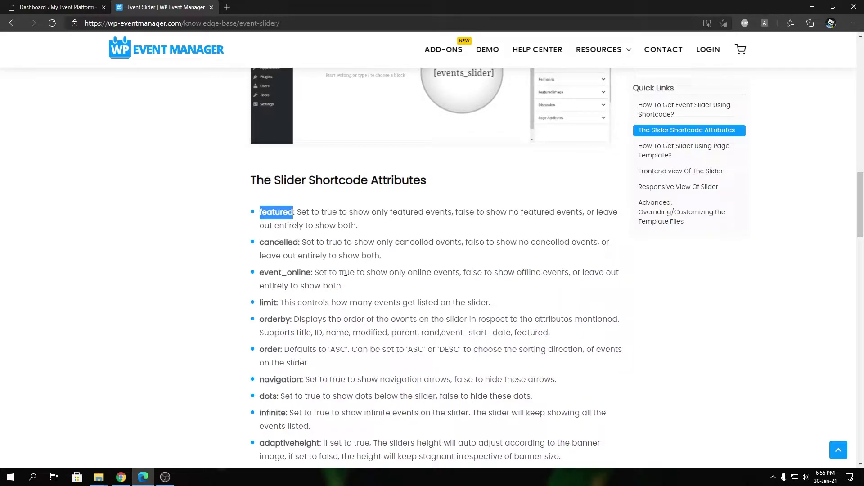
scroll(345, 272, down, 3)
scroll(340, 229, up, 1)
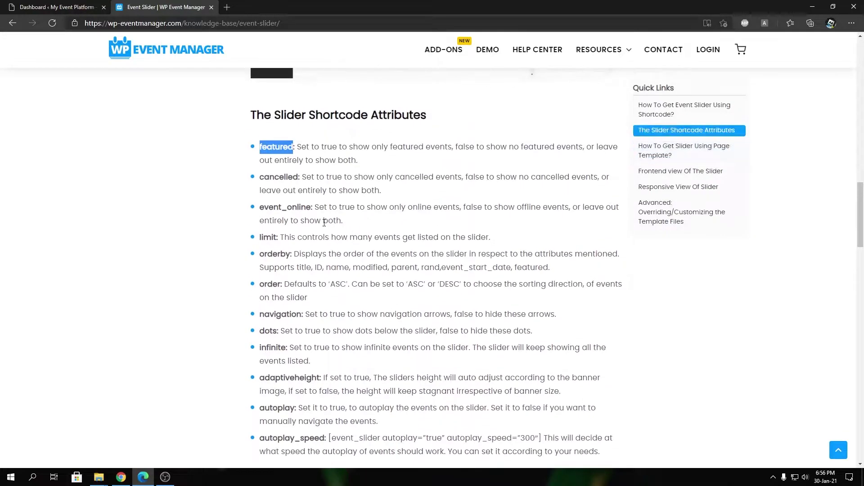
scroll(391, 245, down, 1)
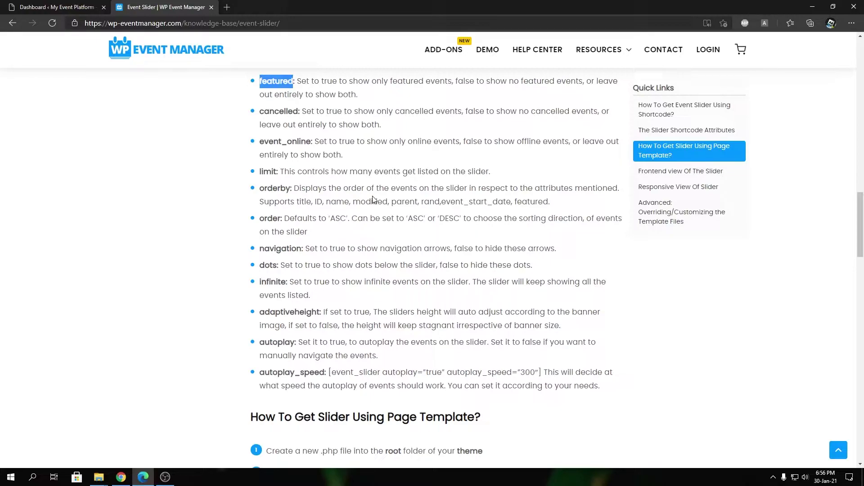
scroll(311, 153, up, 1)
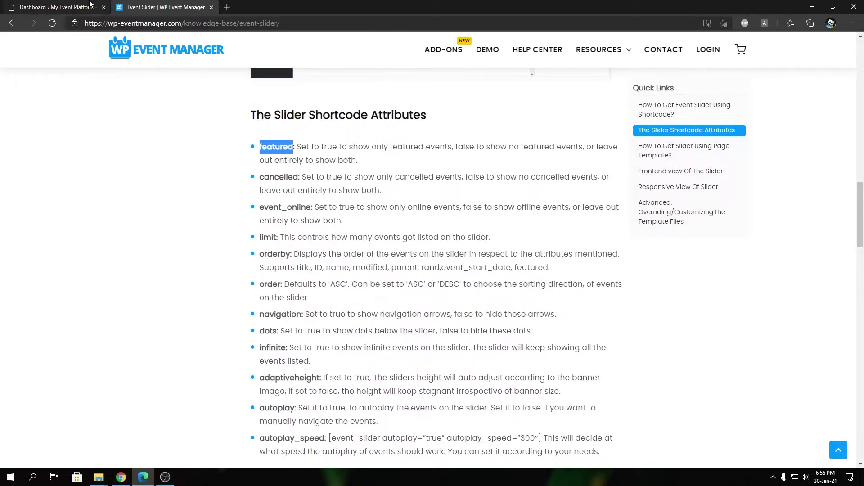
- Add a new WordPress page titled "Event Slider", set its content editor to Text mode and publish it
click(56, 7)
mouse_move(142, 47)
click(135, 78)
text(Event)
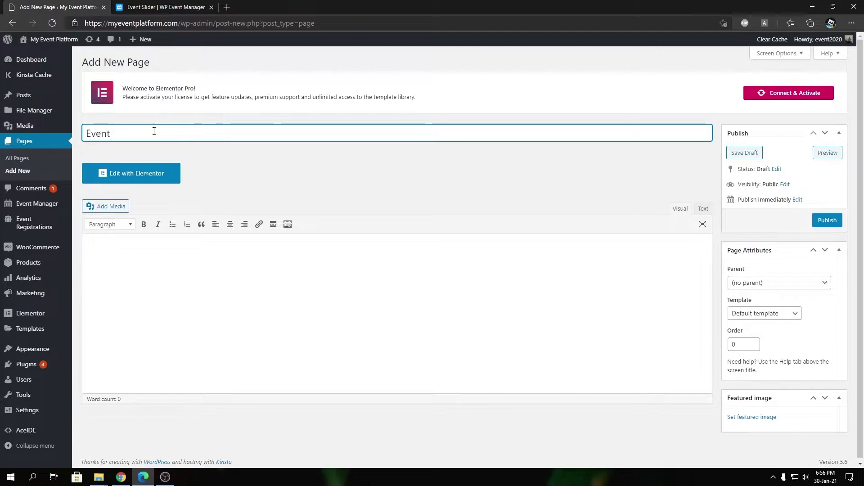
text( Slider)
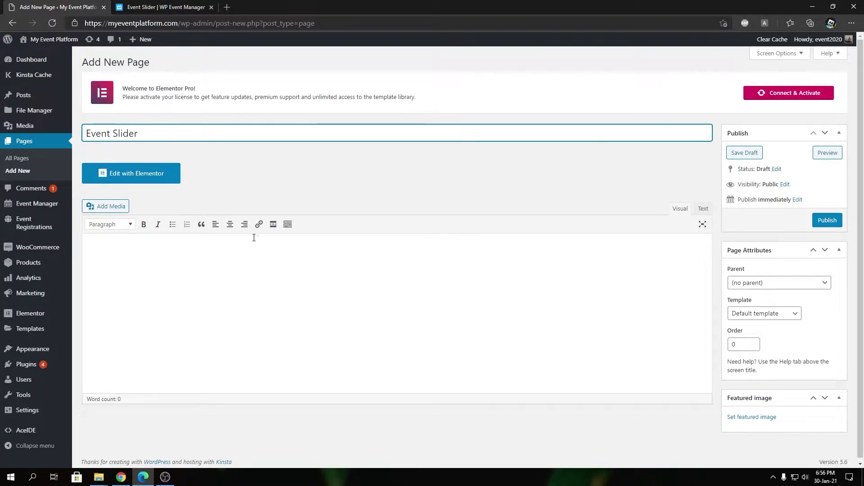
click(704, 209)
click(826, 220)
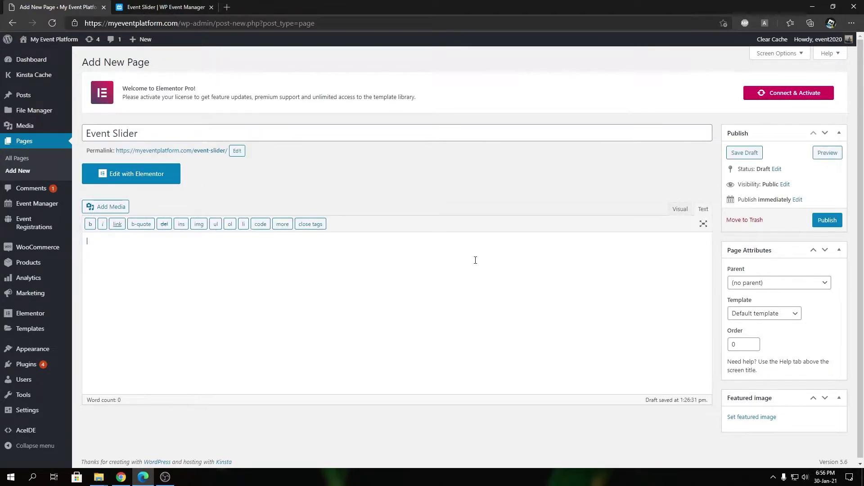
- Review in the Event Slider documentation which shortcodes to use for events and for past events
click(175, 4)
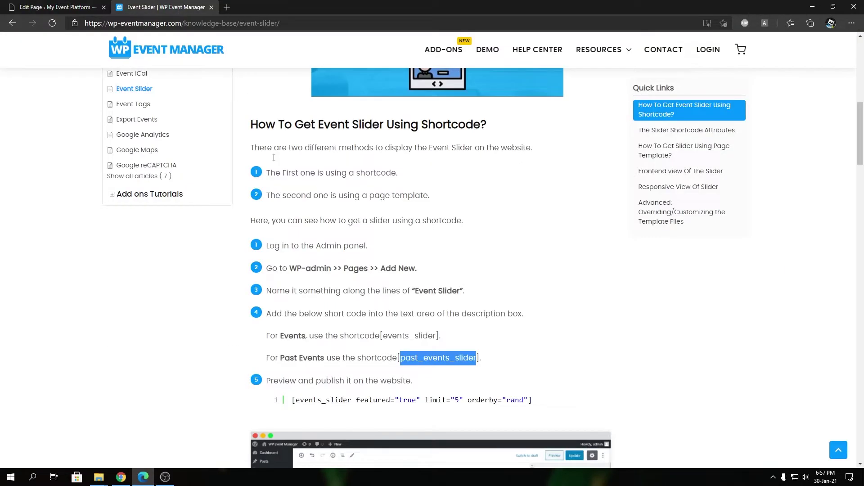
scroll(313, 238, down, 1)
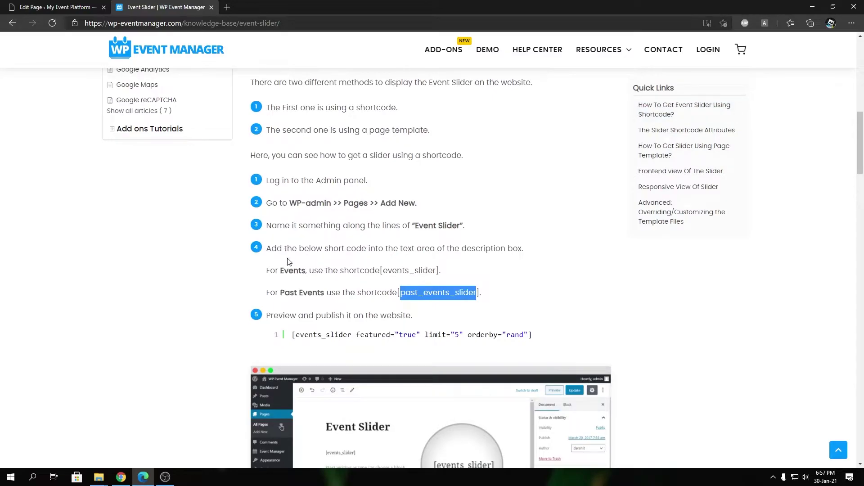
double_click(291, 270)
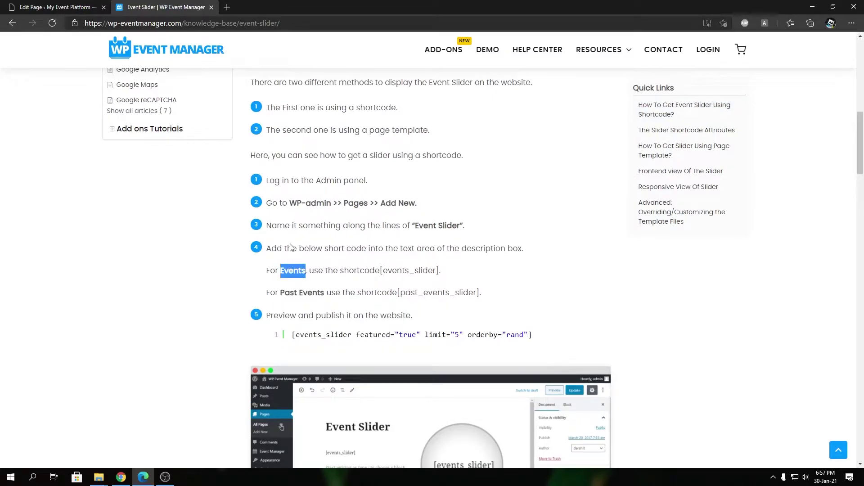
double_click(401, 271)
double_click(307, 293)
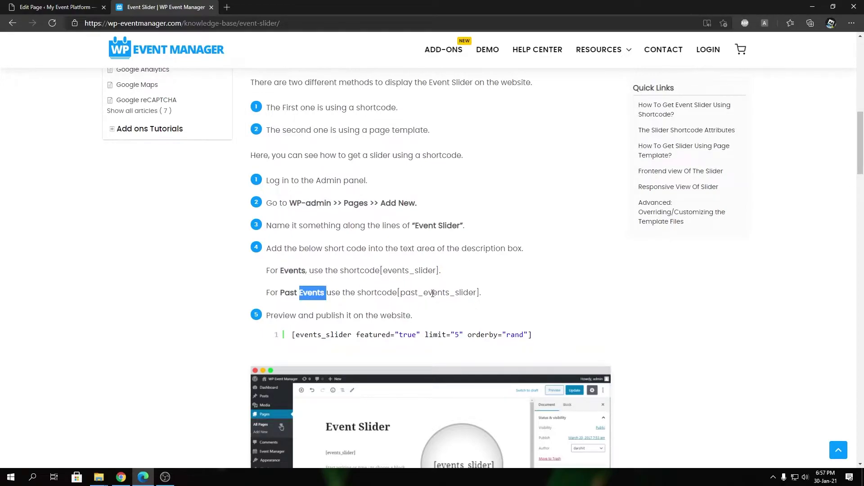
drag(411, 294, 455, 294)
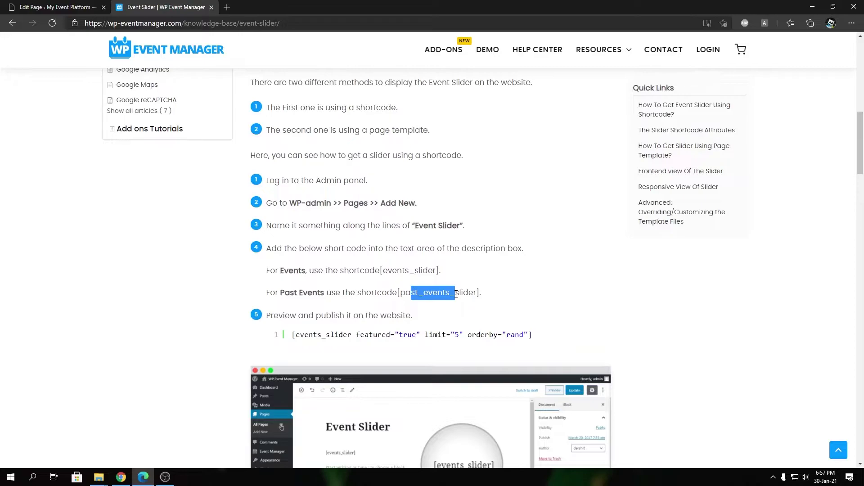
- Look over the slider shortcode attributes in the documentation and highlight the featured attribute
scroll(561, 344, down, 8)
drag(301, 180, 409, 180)
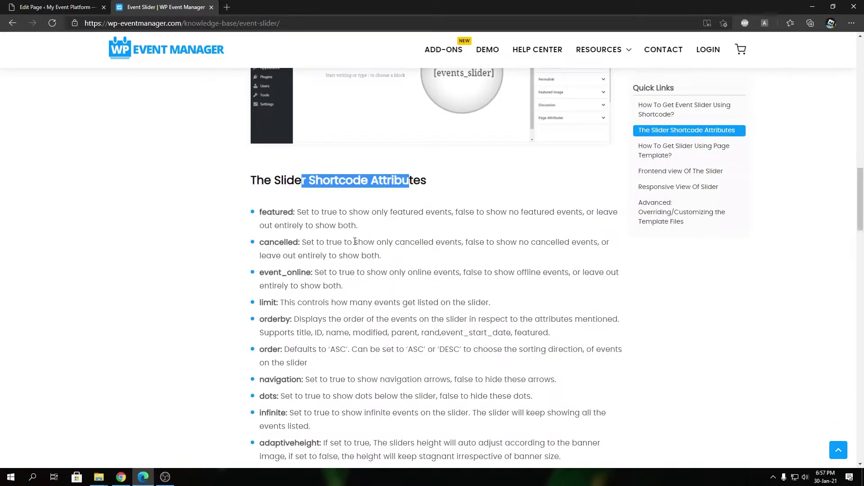
scroll(362, 252, up, 7)
scroll(370, 254, down, 10)
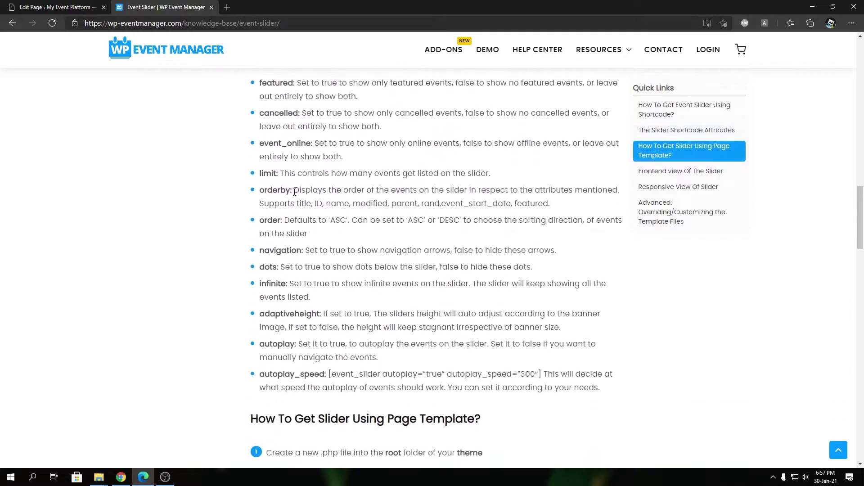
scroll(280, 206, up, 4)
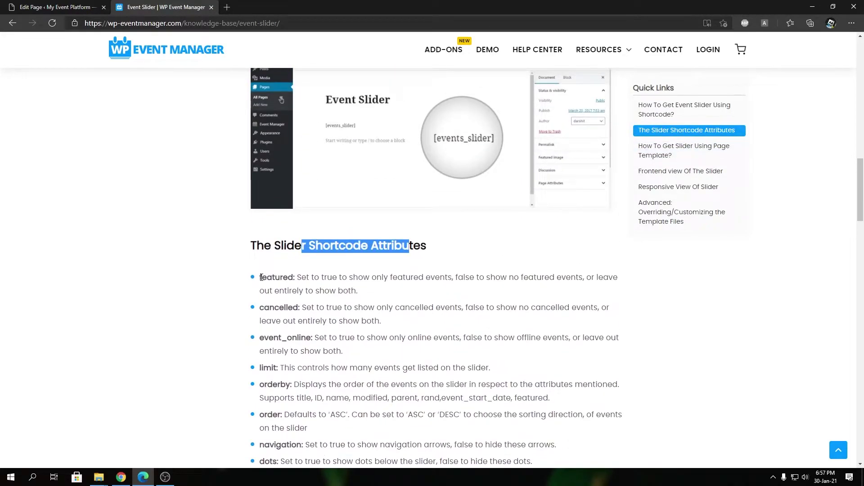
drag(261, 277, 294, 277)
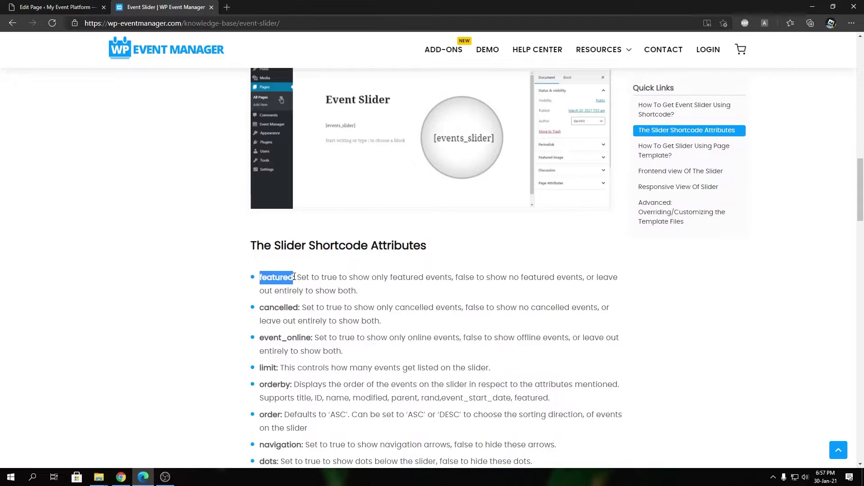
- Add the shortcode [events_slider] to the content of the Event Slider page in WordPress and update the page
click(85, 7)
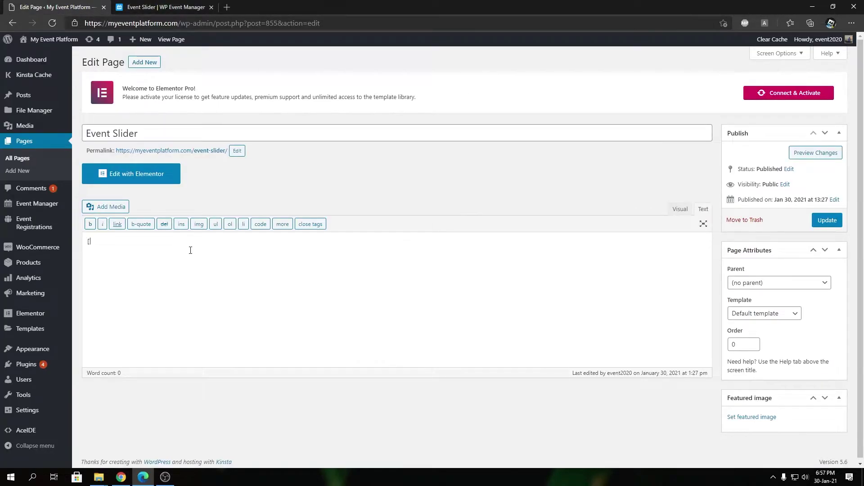
text(events_slider)
click(827, 220)
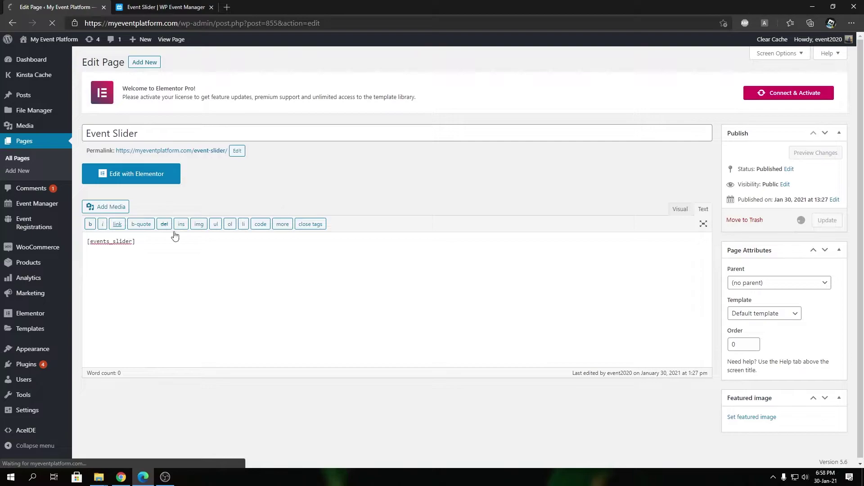
- View the published Event Slider page in a new tab and advance through all the event slides
right_click(137, 175)
click(147, 182)
click(164, 7)
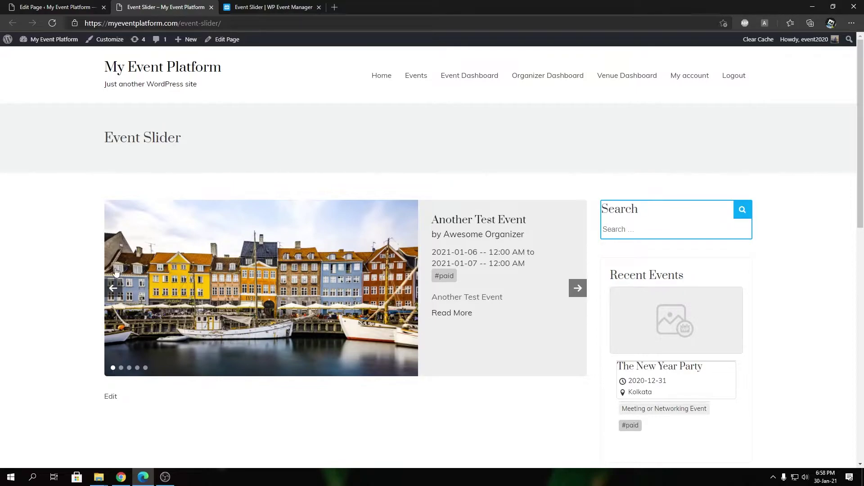
click(579, 289)
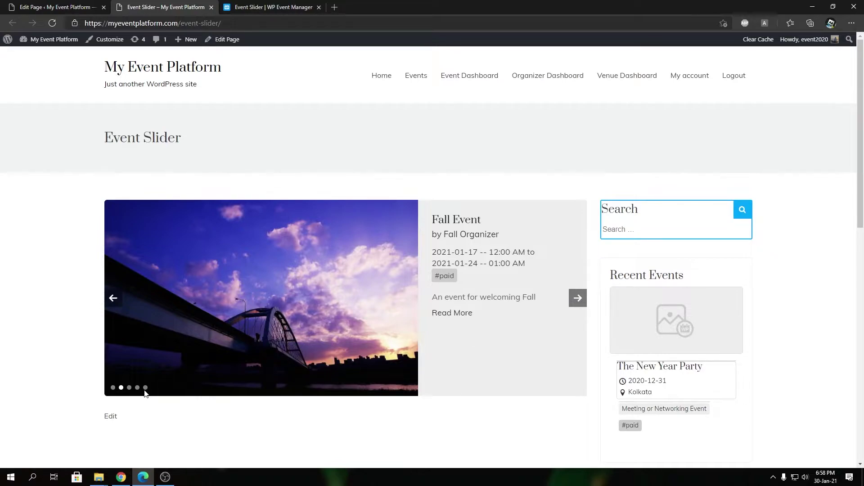
click(576, 299)
click(575, 300)
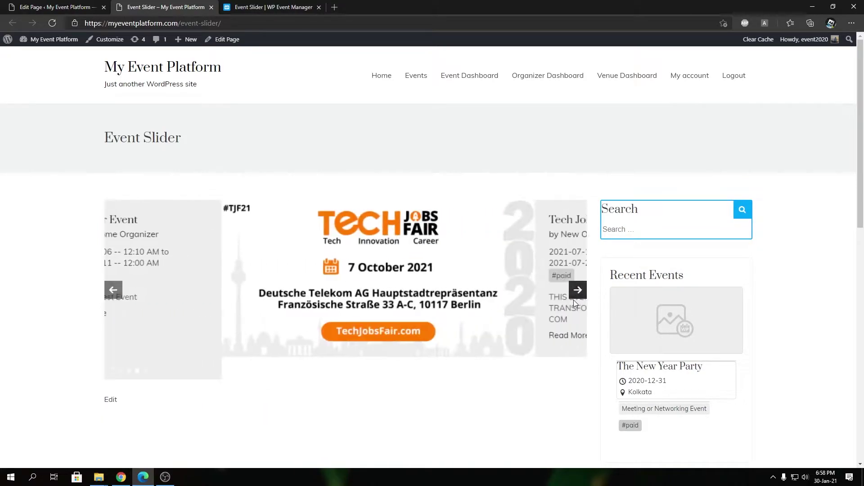
click(578, 281)
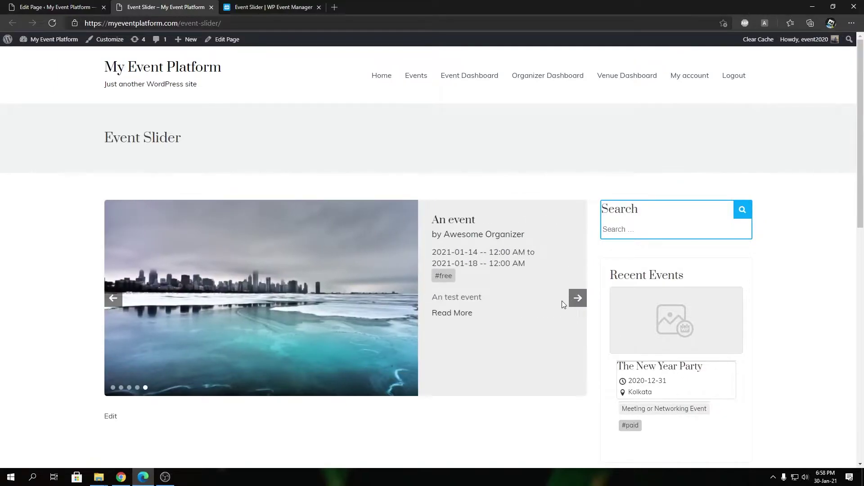
click(577, 298)
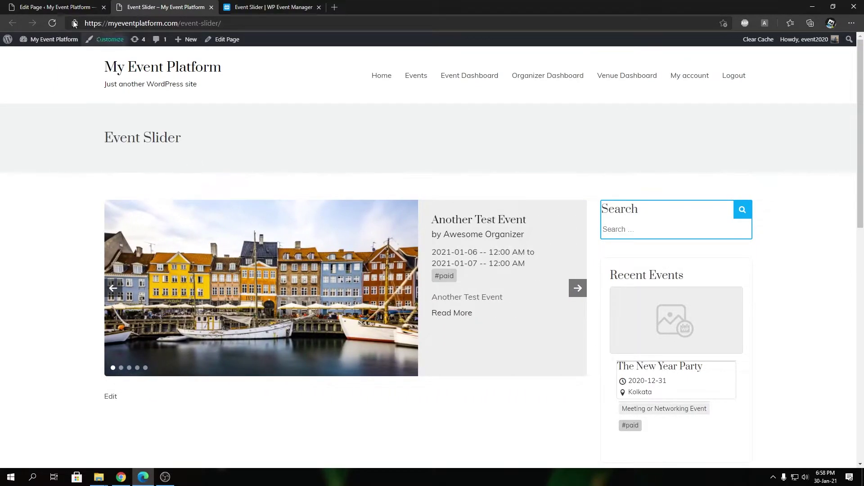
- Return to the page editor and add the featured attribute inside the events_slider shortcode
click(57, 6)
click(134, 266)
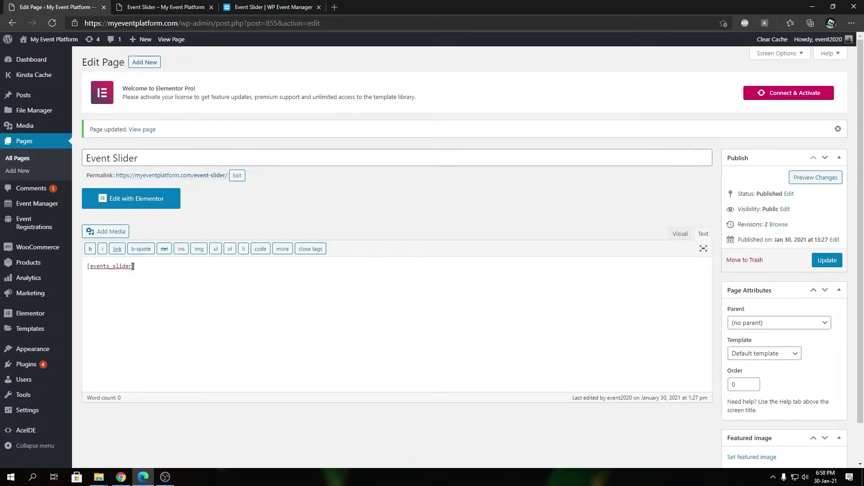
text(featured=')
- Compare the documentation of the featured attribute with the slider on the published Event Slider page
click(269, 7)
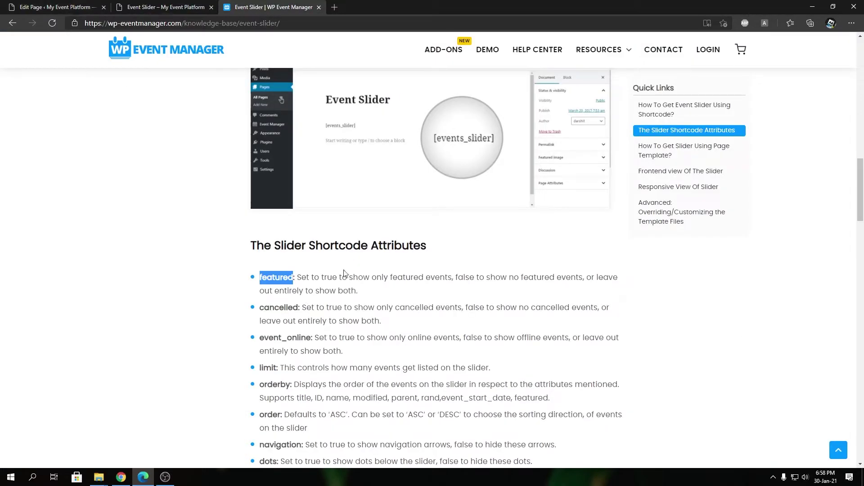
click(185, 7)
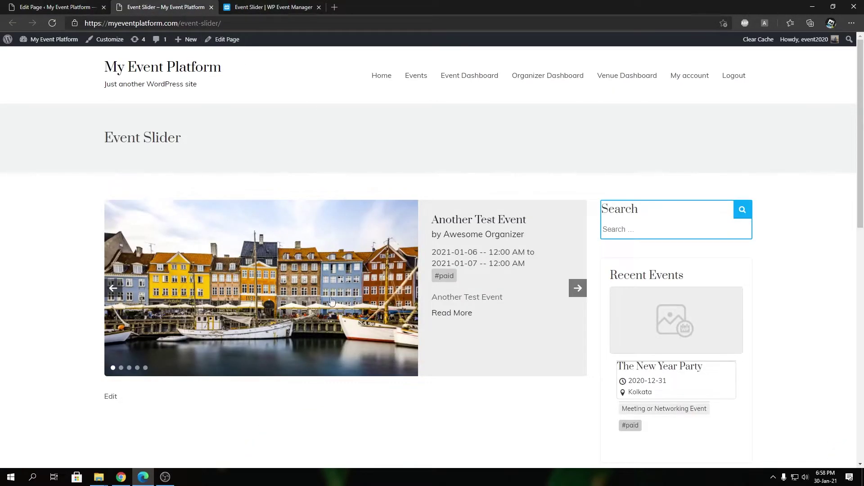
click(252, 7)
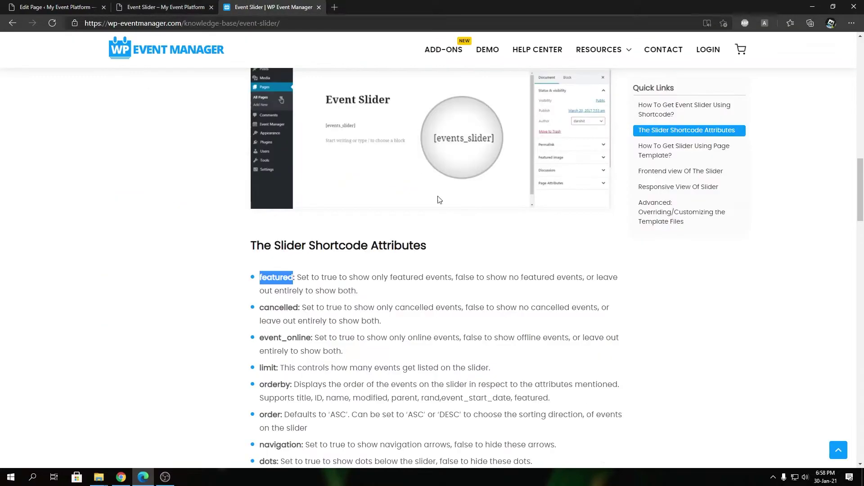
click(182, 6)
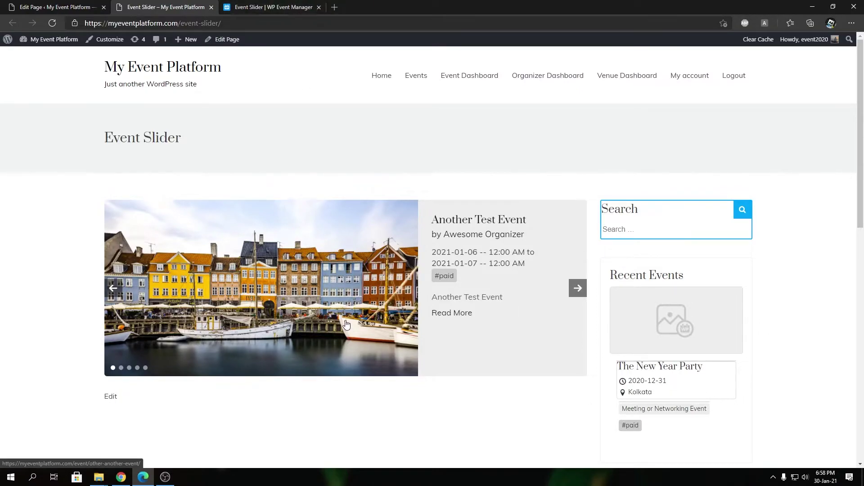
- Read the documentation of the cancelled attribute and compare it with the events in the published slider
click(263, 7)
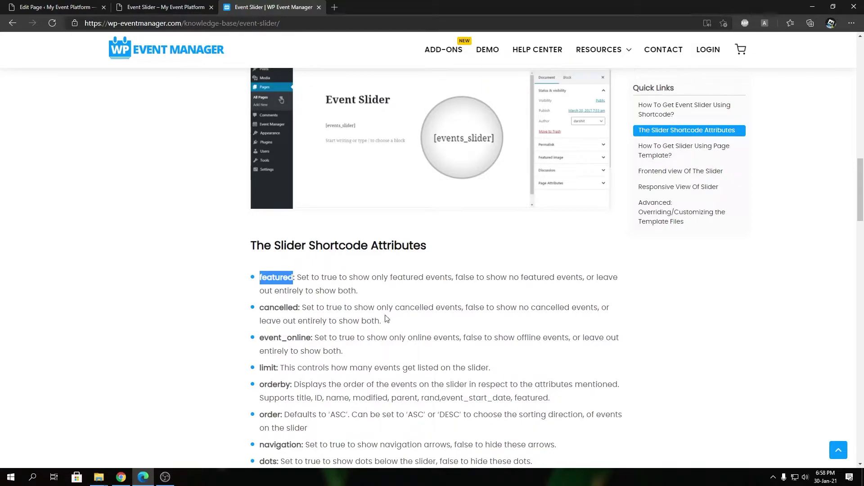
double_click(283, 306)
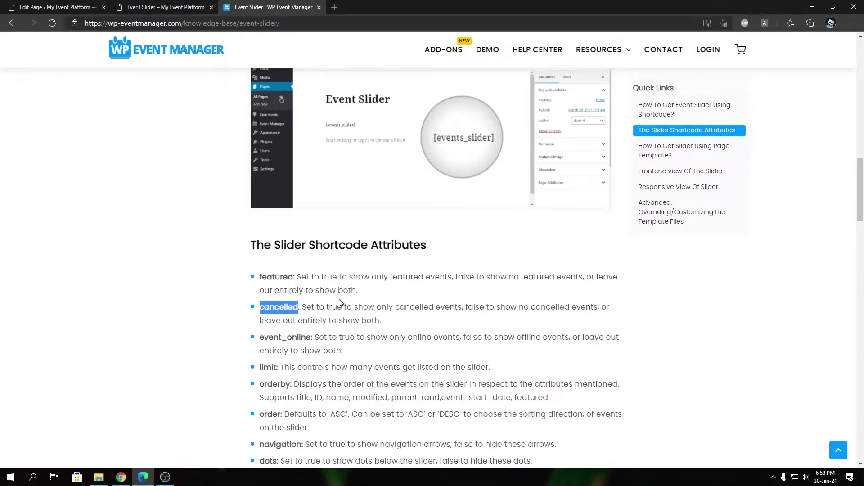
scroll(338, 301, down, 1)
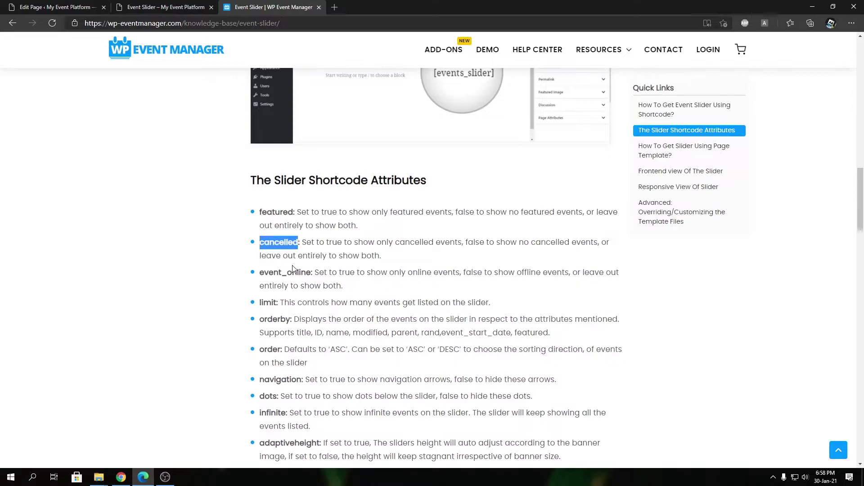
key(ctrl+shift+Tab)
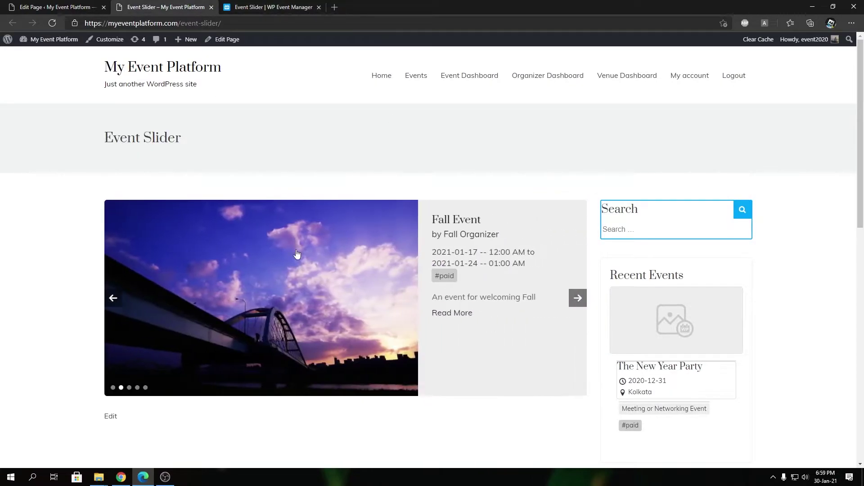
click(227, 7)
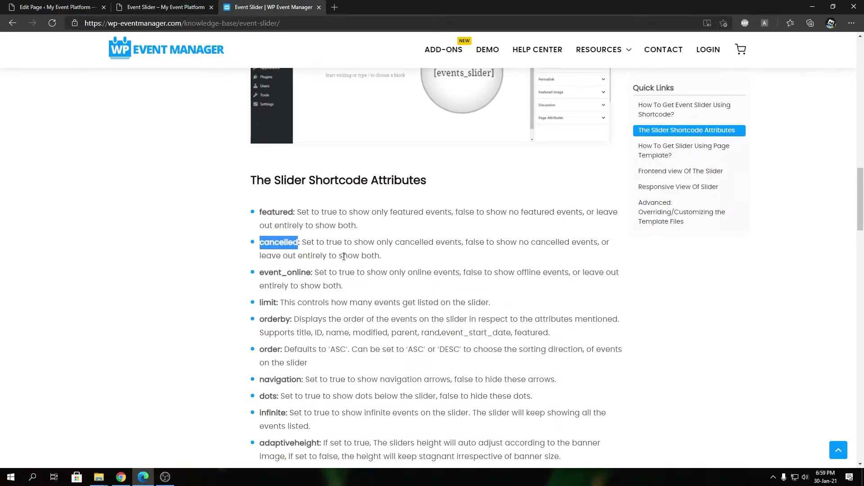
click(168, 6)
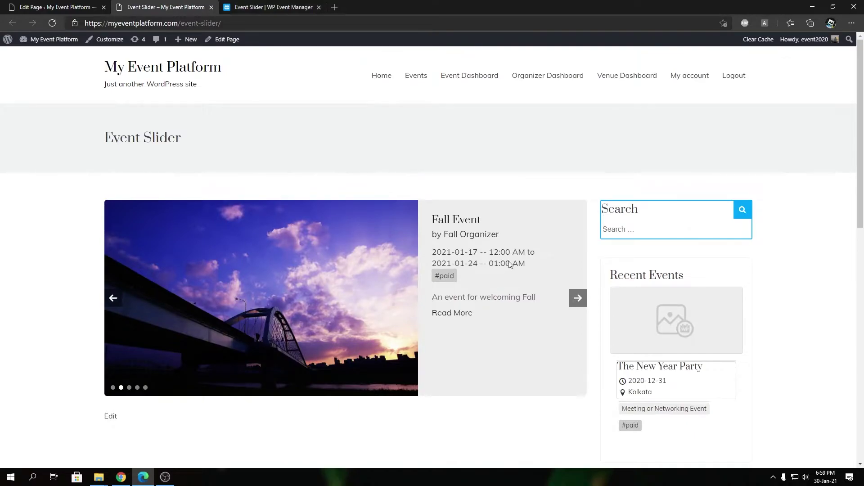
click(279, 5)
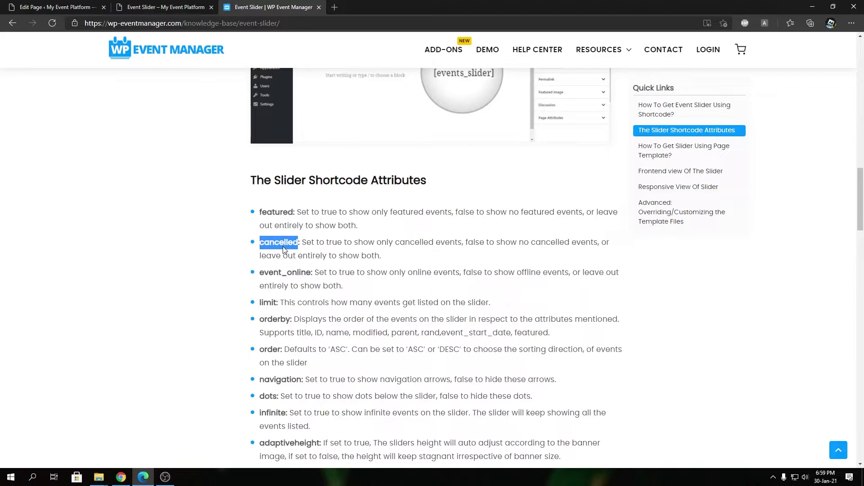
- Read the documentation of the event_online and limit attributes and check the limit against the slides on the published page
scroll(279, 205, down, 1)
drag(261, 207, 311, 210)
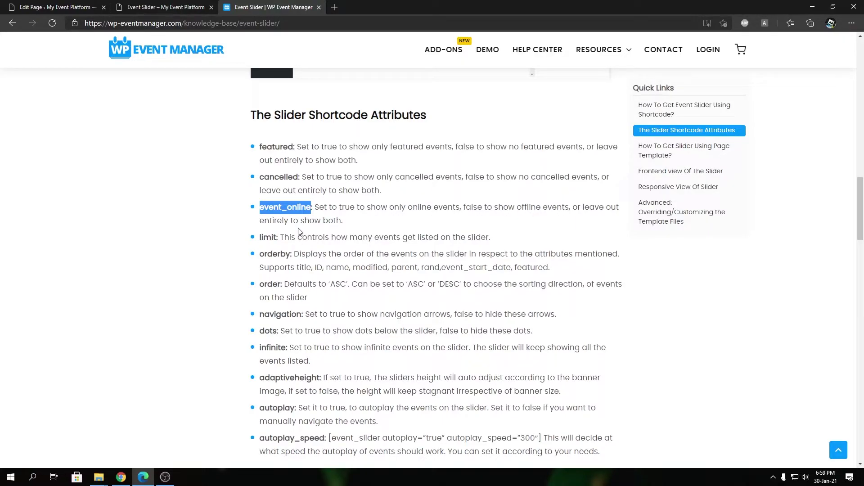
double_click(268, 237)
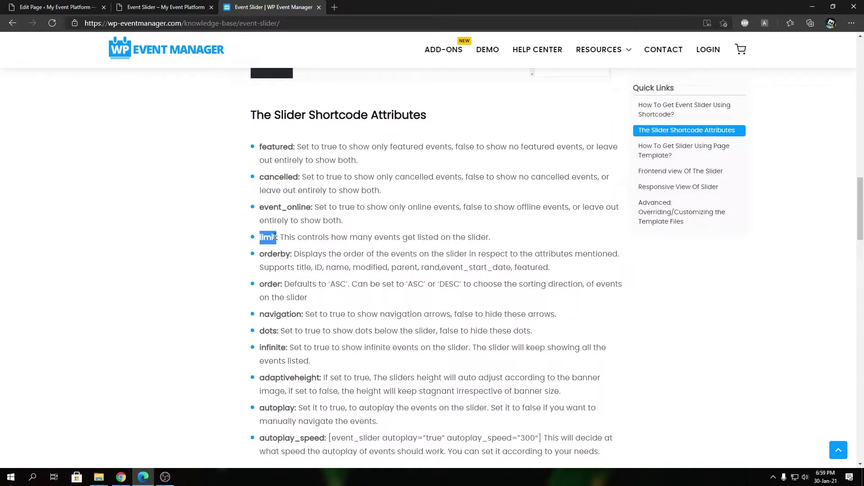
click(184, 9)
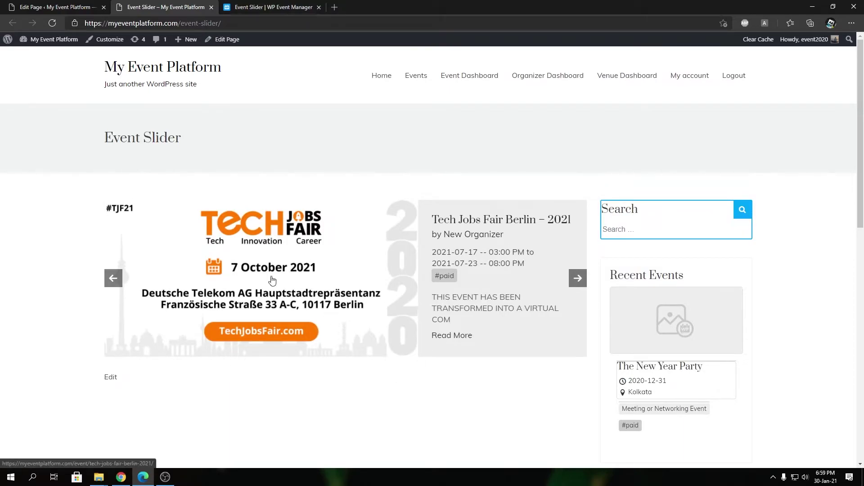
click(270, 7)
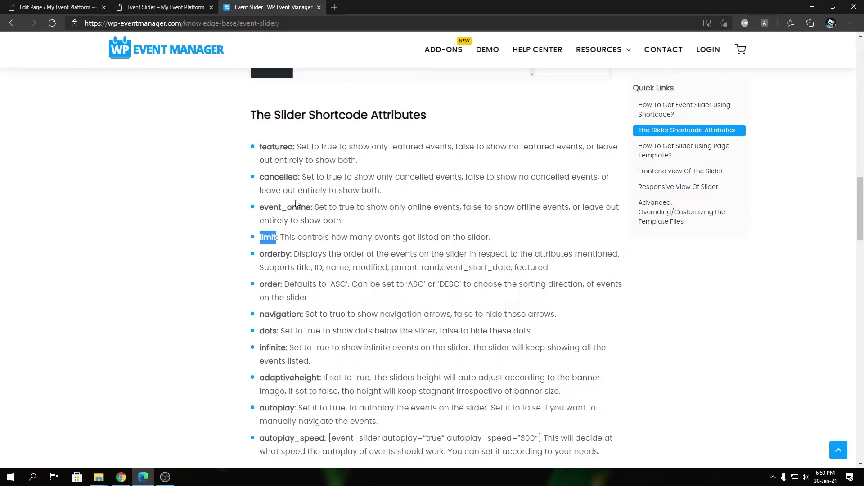
click(183, 6)
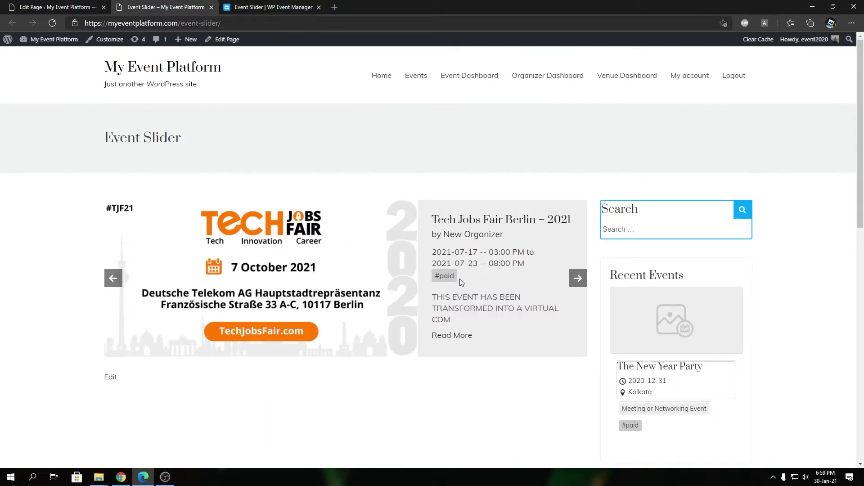
click(578, 278)
- Examine how the orderby and order attributes sort the slider's events, including the ASC and DESC directions
click(270, 7)
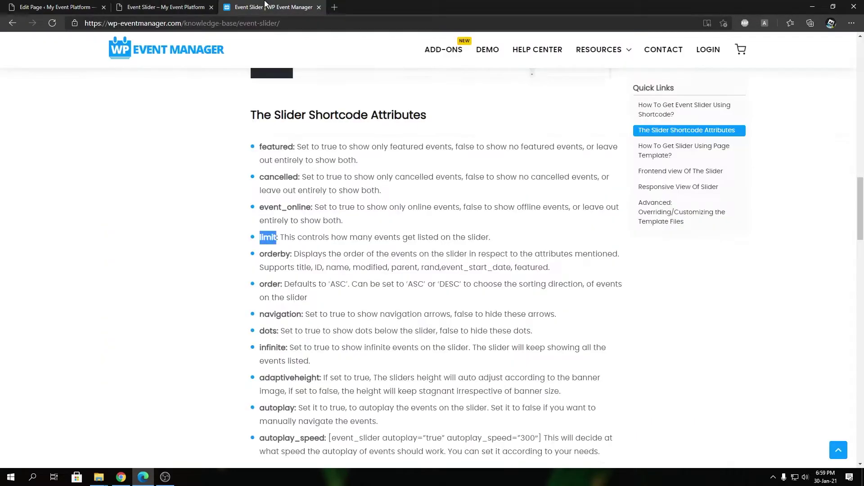
double_click(281, 254)
double_click(273, 283)
click(243, 7)
drag(260, 254, 304, 285)
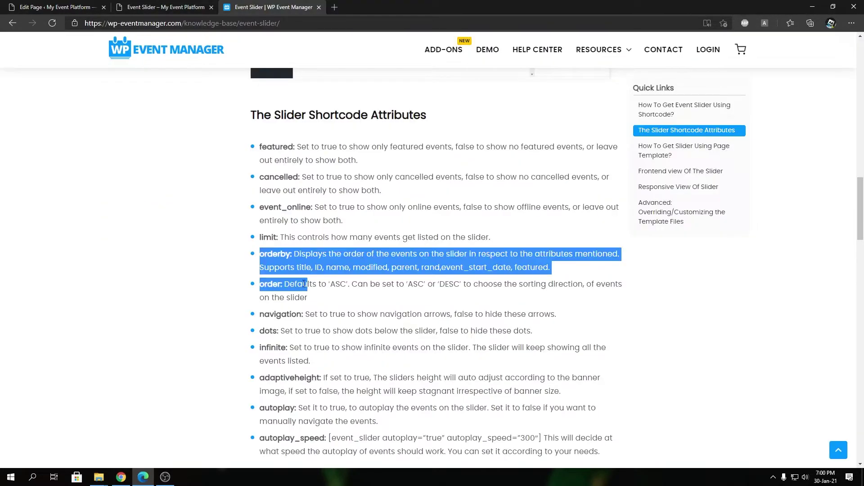
click(189, 7)
click(278, 10)
double_click(276, 283)
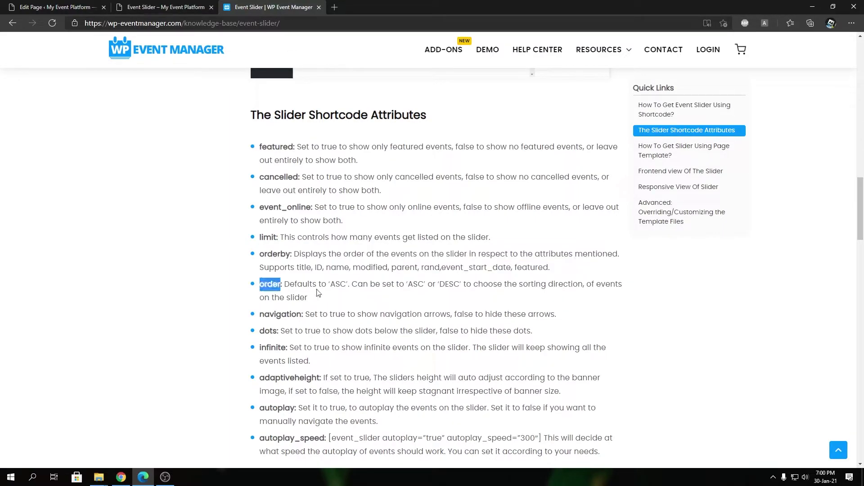
double_click(342, 283)
double_click(451, 283)
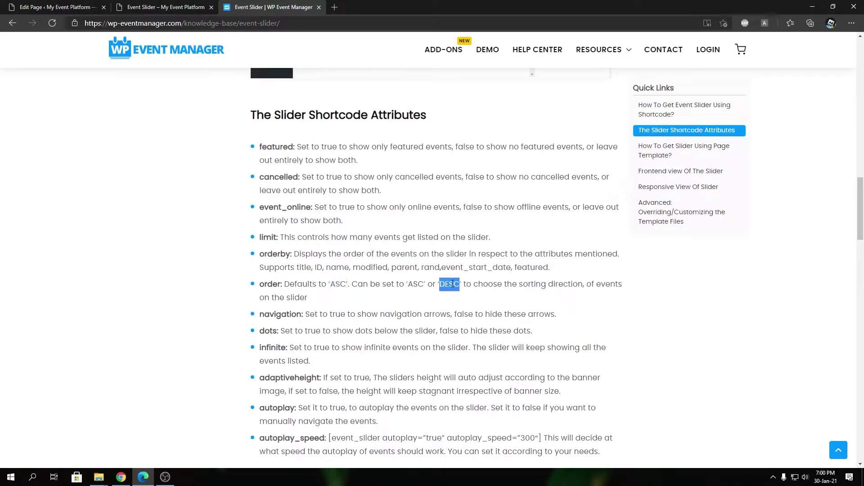
- Go through the sort fields supported by orderby, from title to featured, and relate them to the published slider's event order
double_click(277, 253)
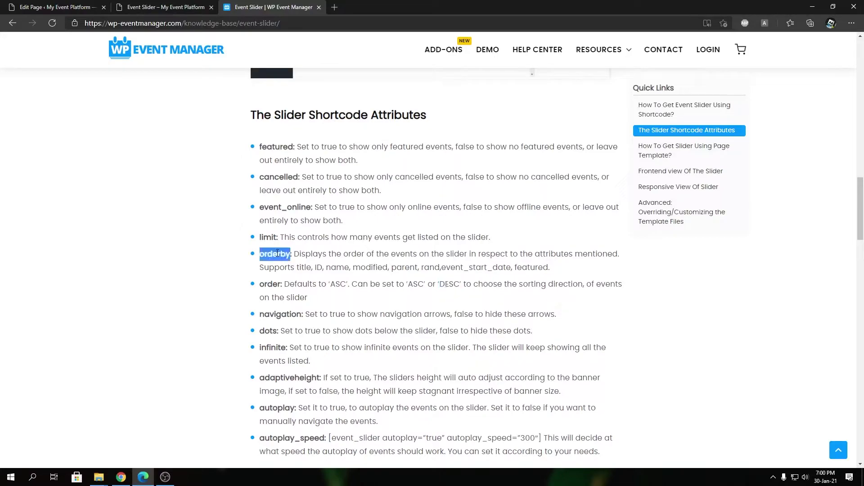
double_click(304, 267)
double_click(318, 268)
double_click(338, 268)
double_click(370, 267)
double_click(405, 267)
double_click(430, 267)
double_click(476, 267)
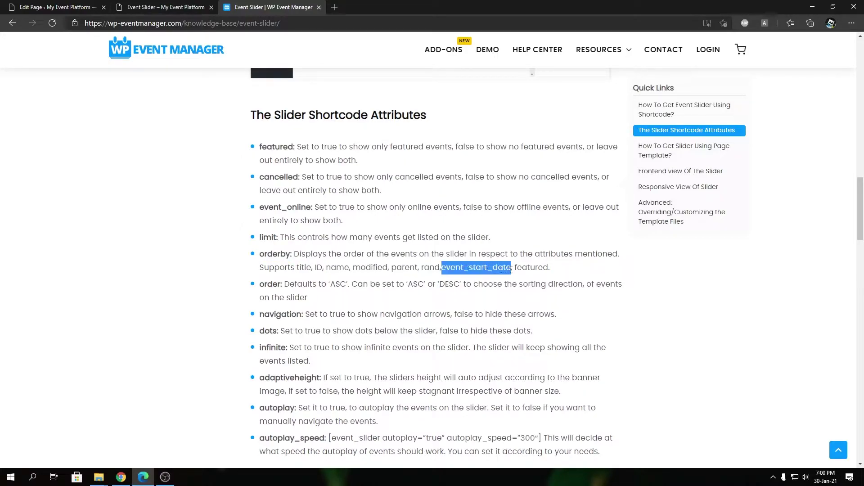
double_click(522, 268)
drag(297, 270, 560, 272)
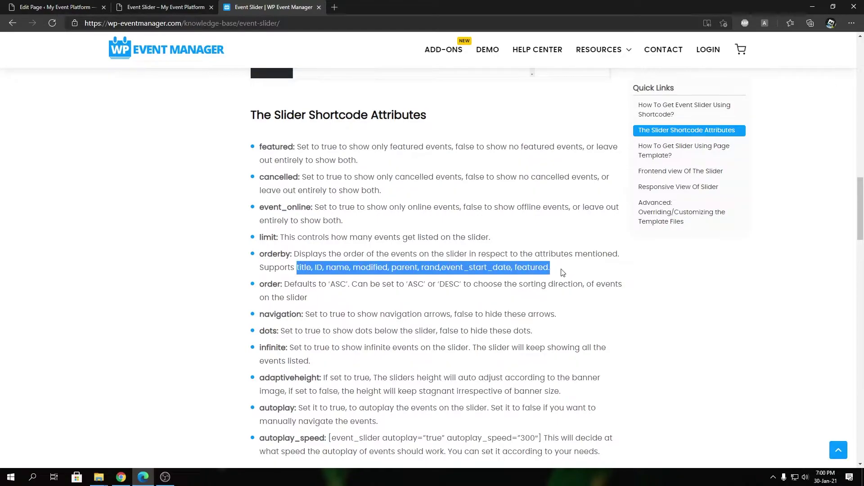
click(182, 12)
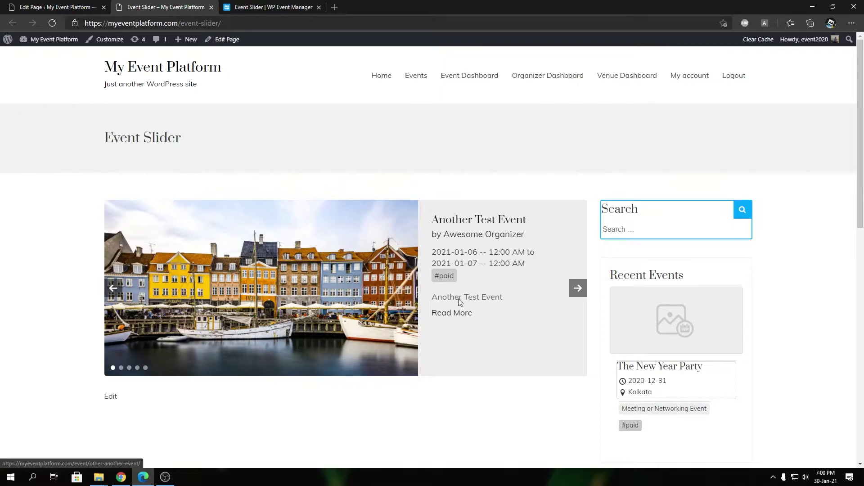
click(577, 288)
- Read the documentation of the navigation attribute and compare it with the arrows on the published slider
click(283, 8)
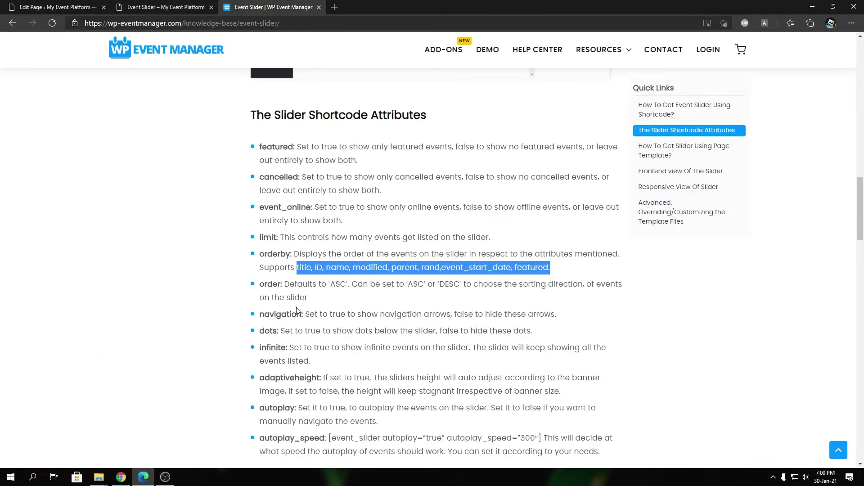
scroll(297, 310, down, 1)
double_click(281, 249)
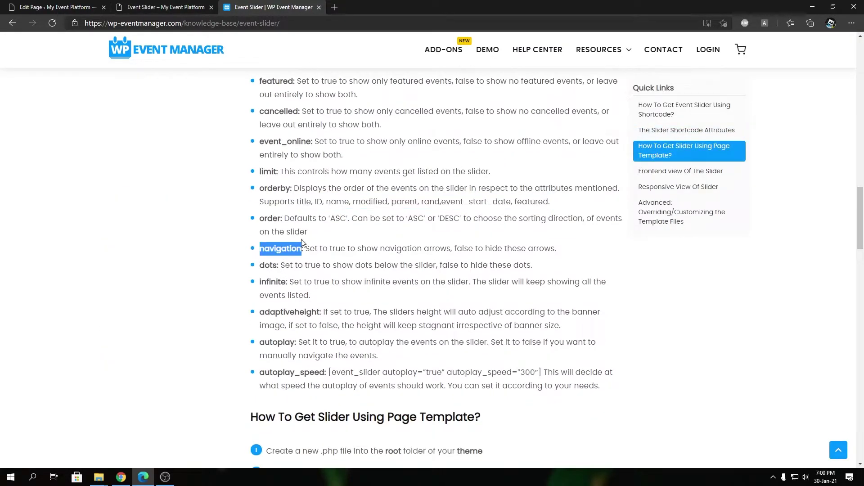
click(184, 7)
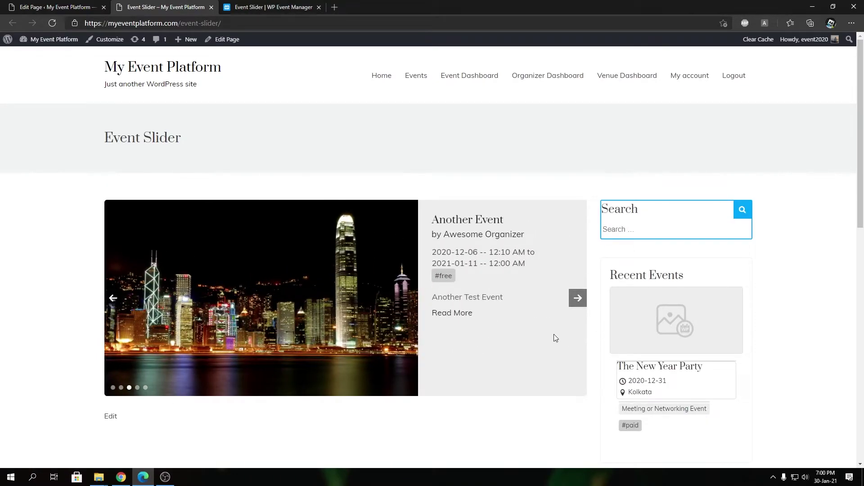
click(299, 9)
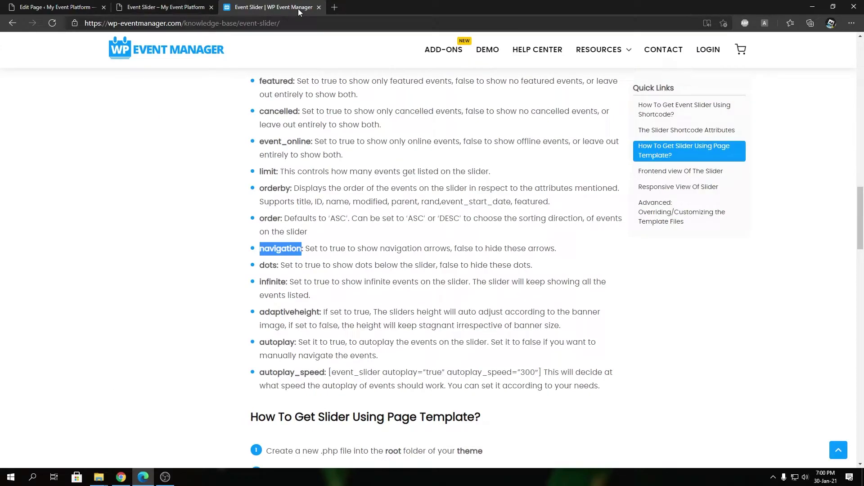
click(184, 6)
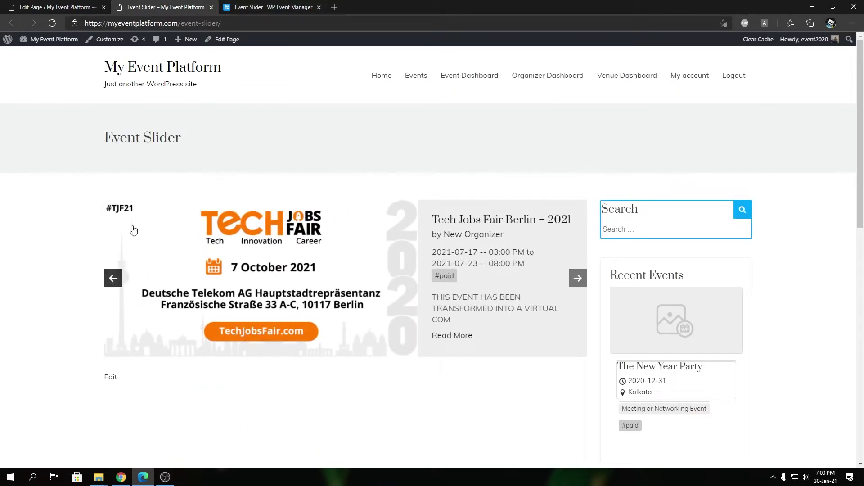
- Read the documentation of the dots attribute and try the dots beneath the slides on the published Event Slider page
click(241, 5)
double_click(267, 265)
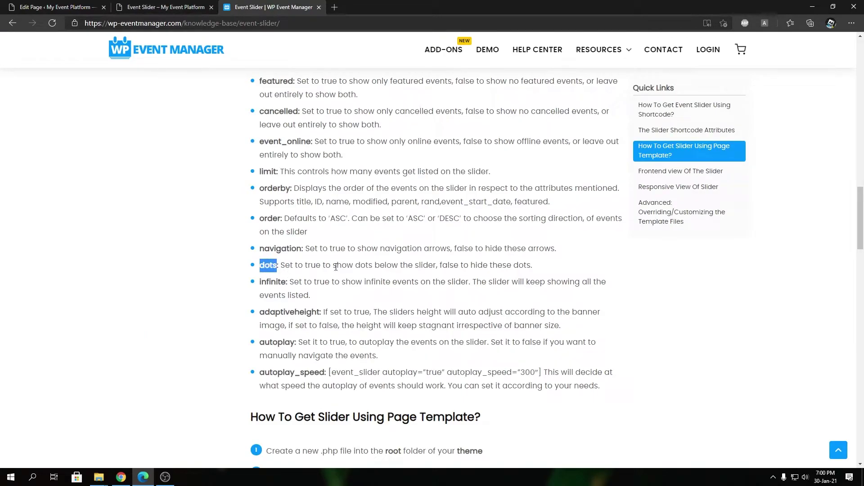
click(173, 5)
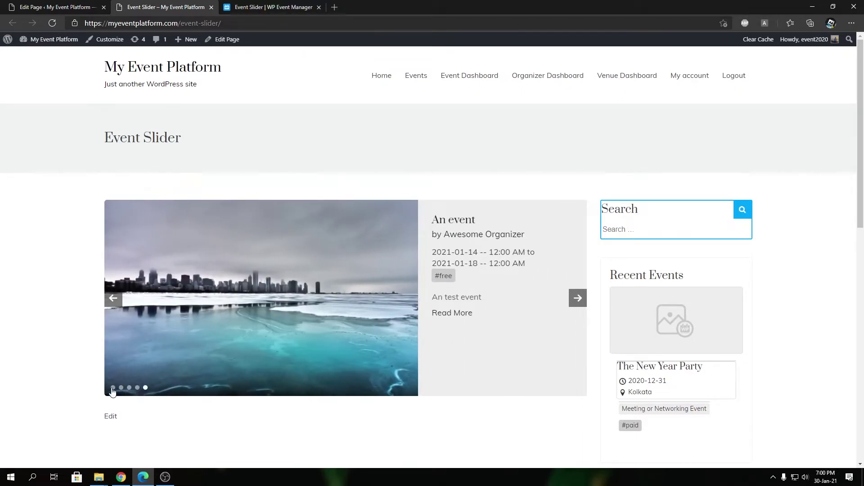
click(113, 387)
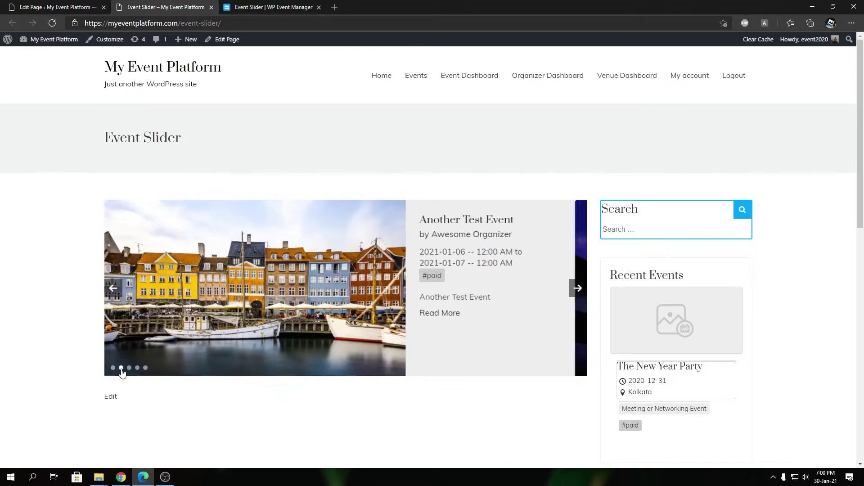
click(255, 5)
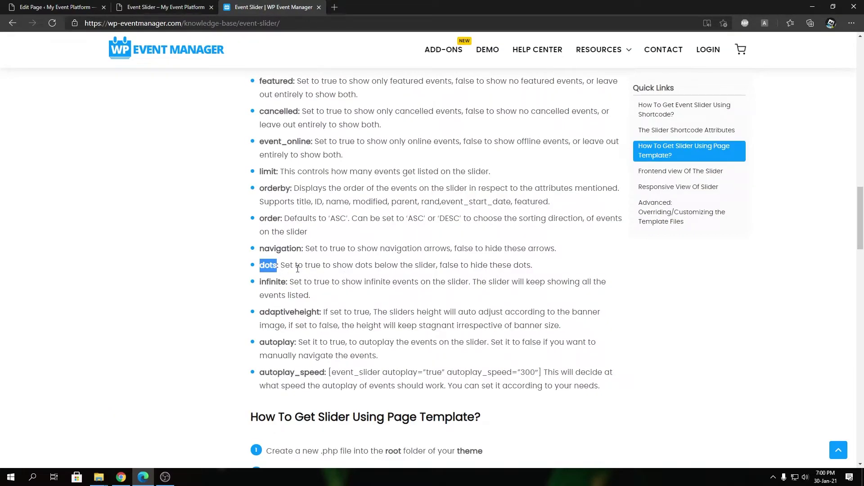
click(172, 7)
- Read the documentation of the infinite attribute and advance the published slider past its last event to examine the looping
click(293, 5)
double_click(272, 282)
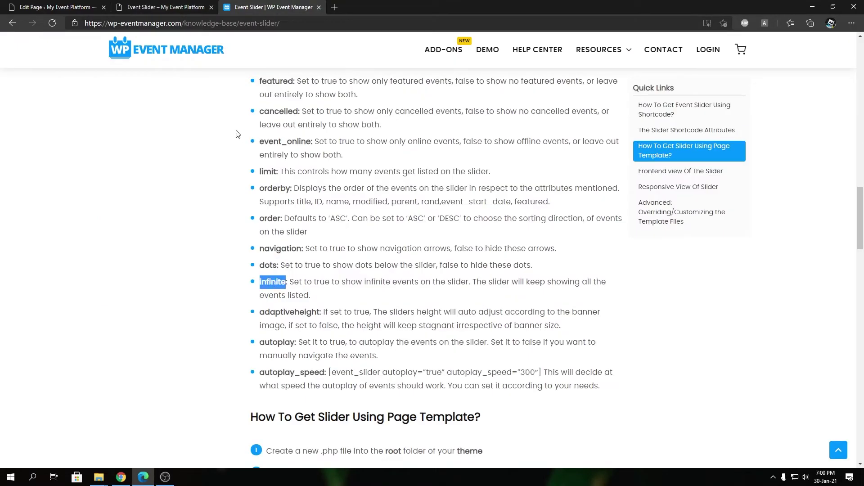
click(189, 6)
click(576, 298)
click(575, 298)
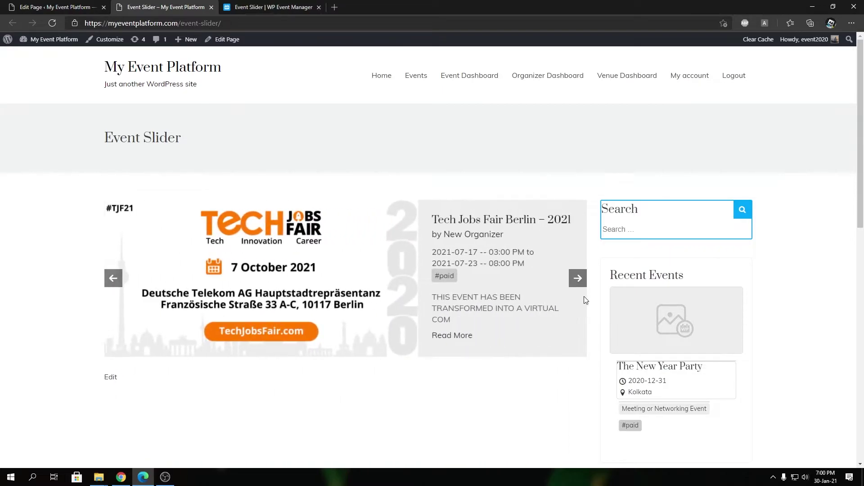
click(577, 279)
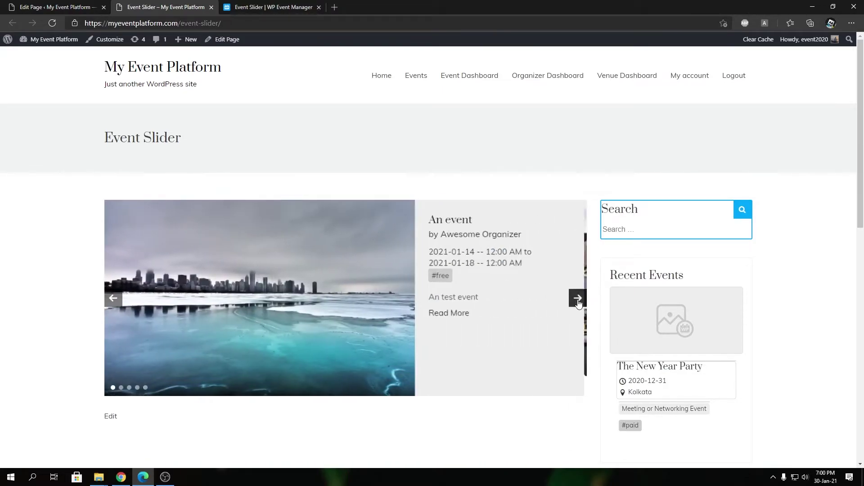
click(578, 299)
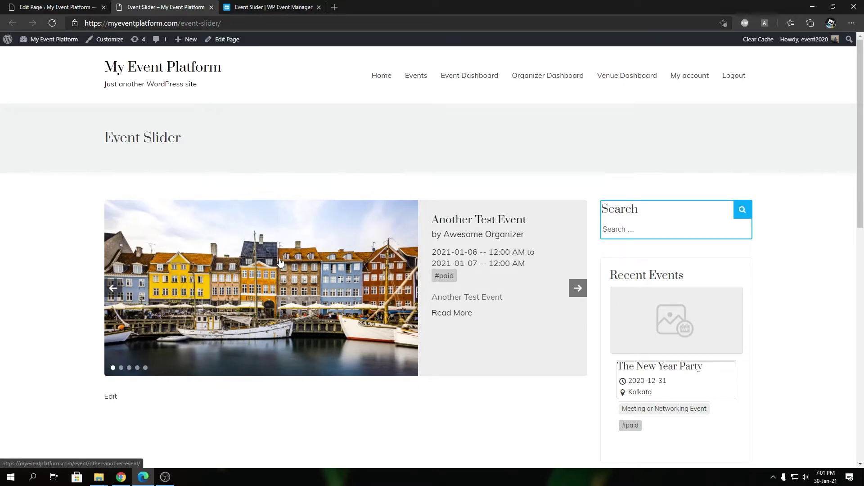
click(269, 6)
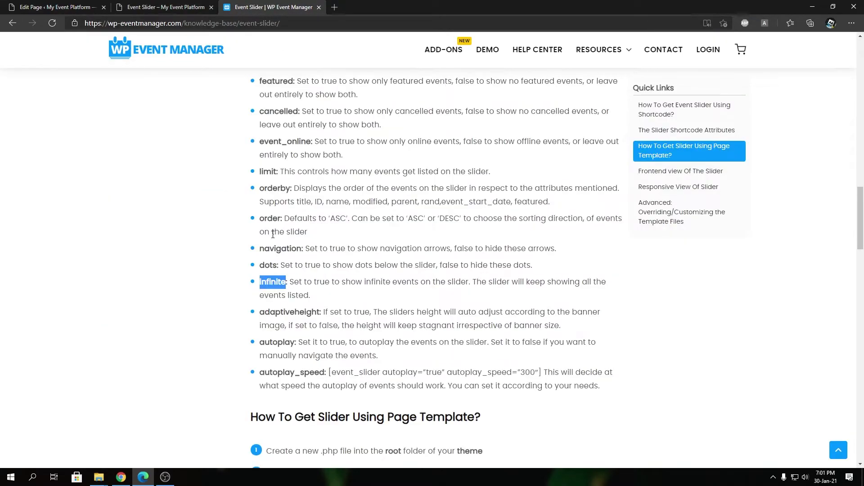
key(ctrl+shift+Tab)
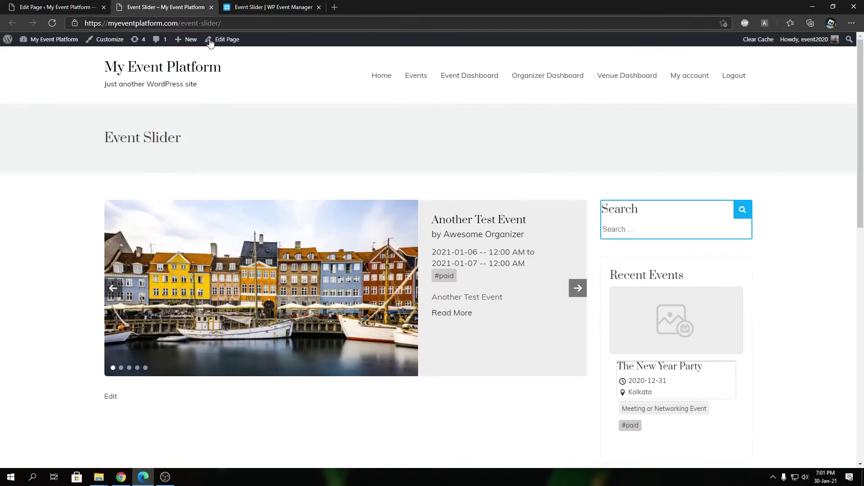
- Step the published slider backward past its first event to examine the infinite looping in reverse
click(115, 290)
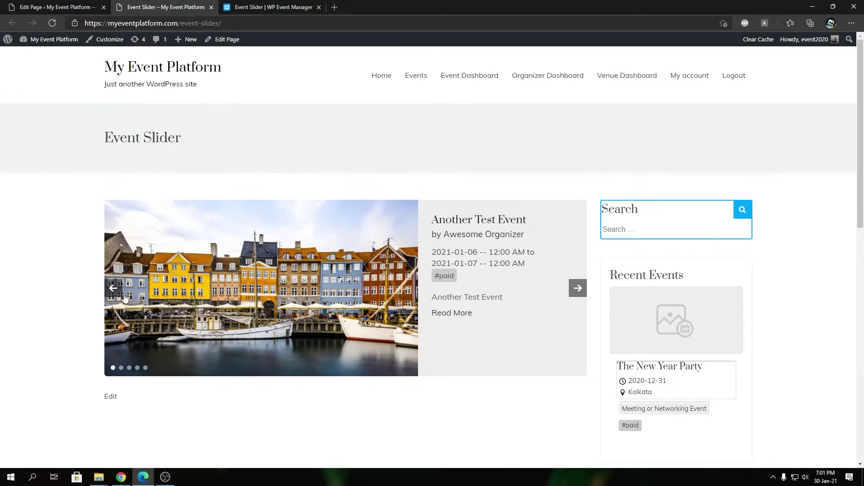
click(117, 291)
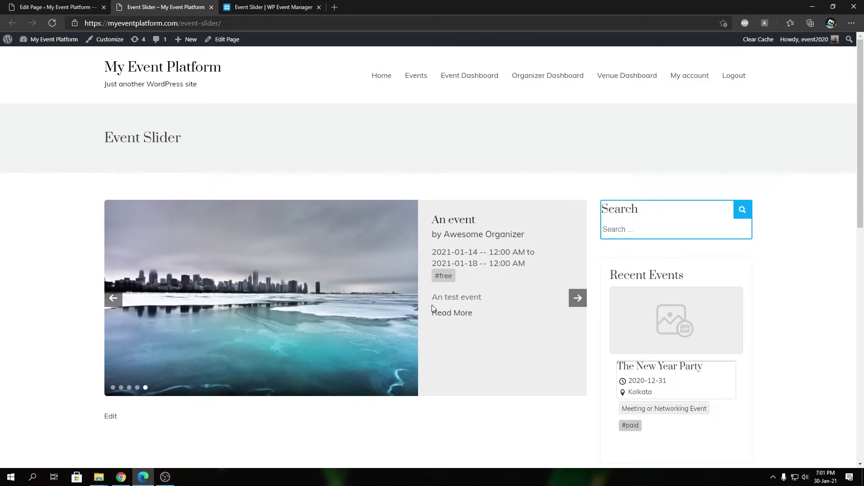
- Read the documentation of the adaptiveheight attribute and advance through the published slider's events to compare its height across different banner images
click(325, 5)
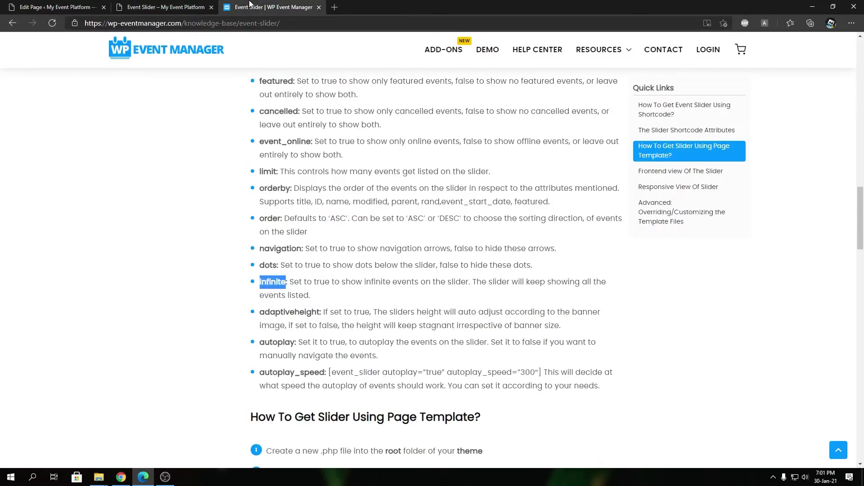
double_click(295, 312)
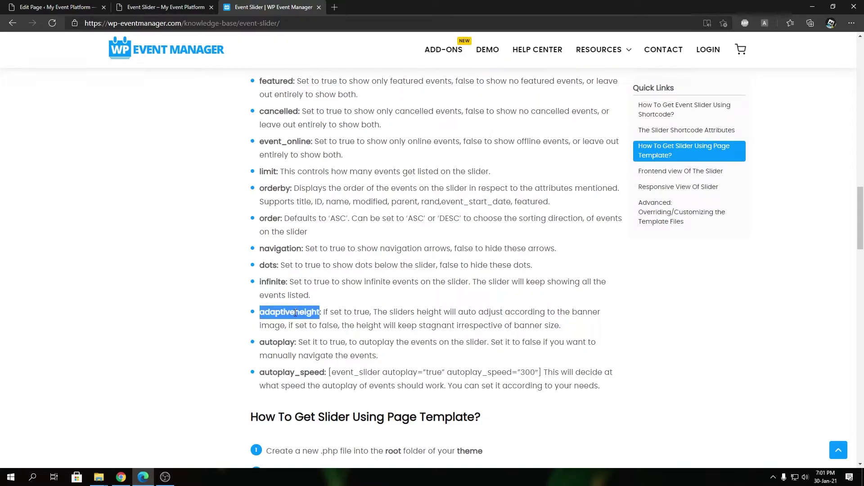
key(ctrl+shift+Tab)
click(577, 288)
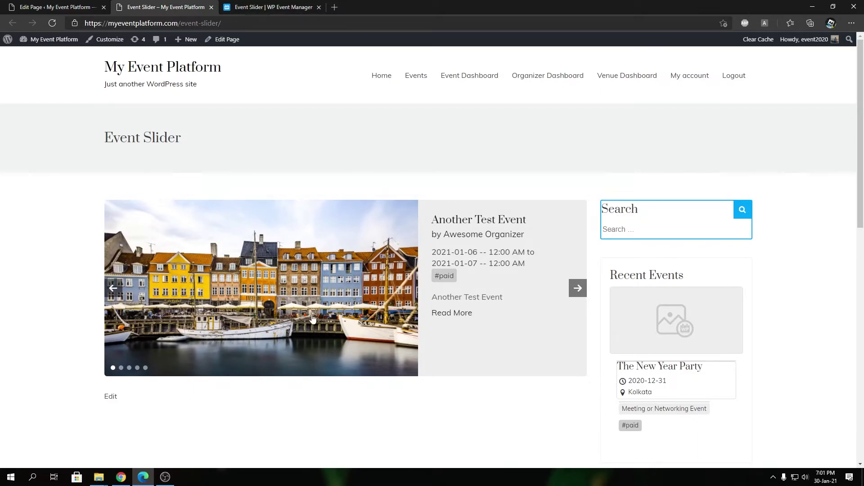
click(577, 289)
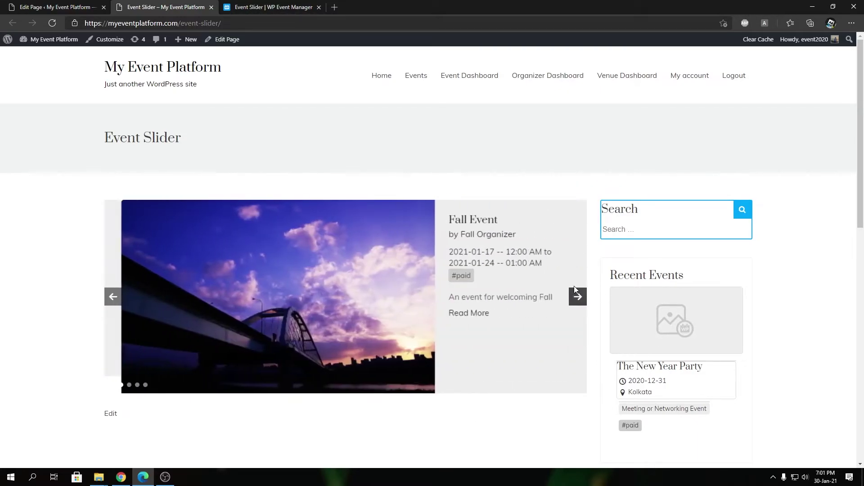
click(291, 6)
key(ctrl+shift+Tab)
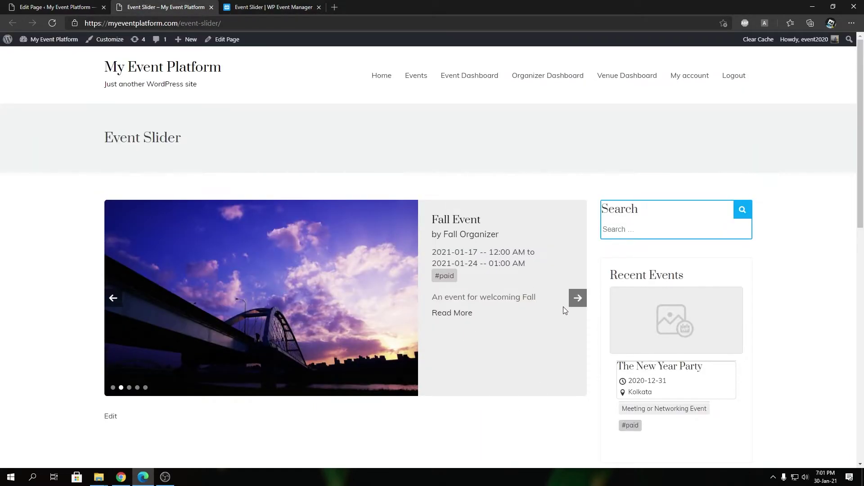
click(577, 299)
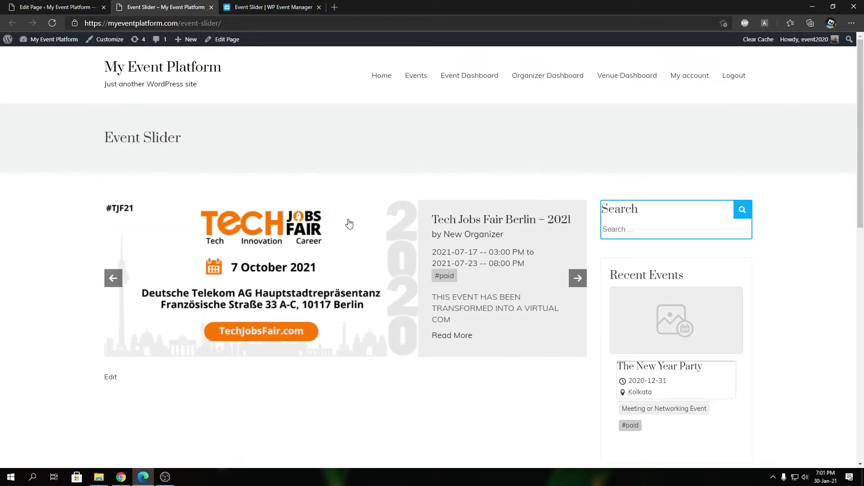
- Read the documentation of the autoplay attribute and watch whether the published slider advances by itself
click(265, 4)
scroll(363, 324, down, 1)
double_click(277, 278)
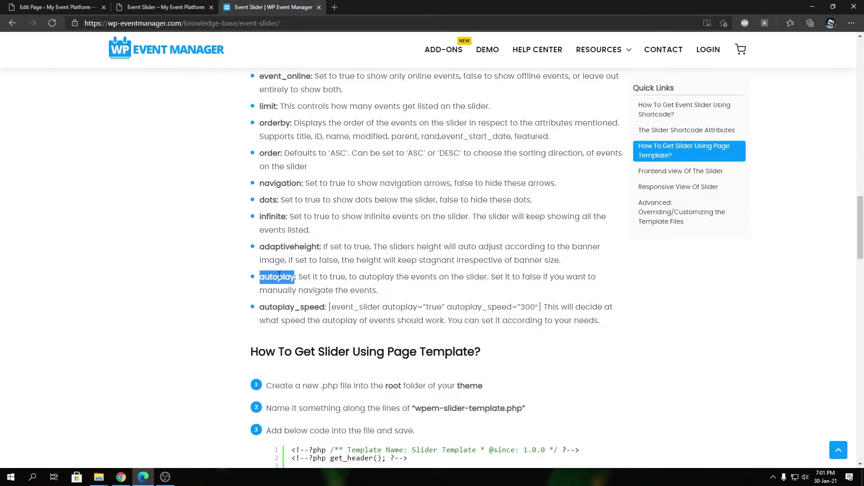
click(165, 5)
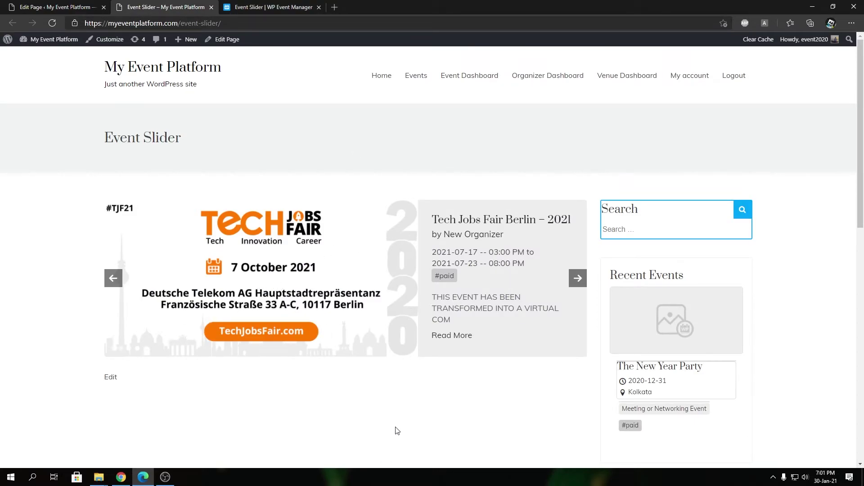
click(261, 12)
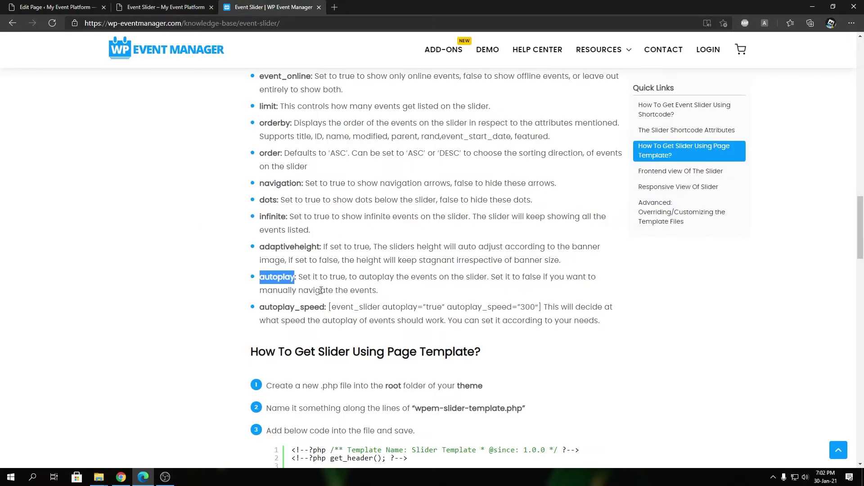
- Read the documentation of the autoplay_speed attribute with its example value 300 and relate it to the published slider
drag(260, 306, 328, 307)
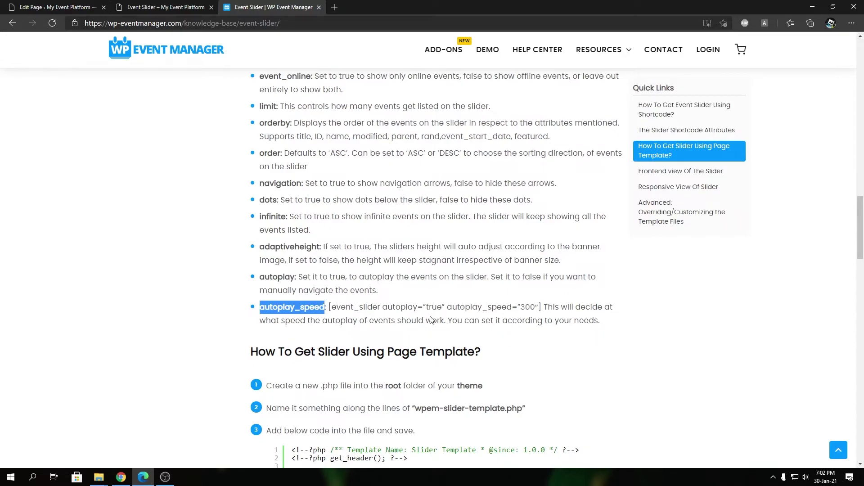
click(158, 4)
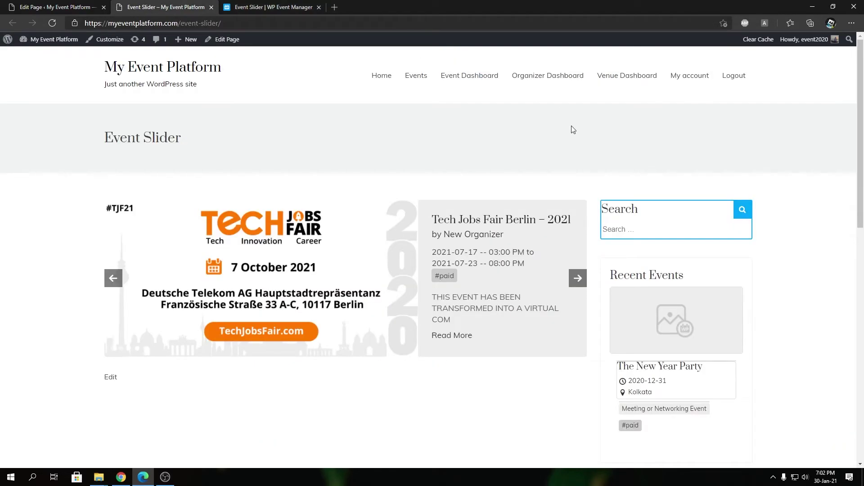
click(296, 5)
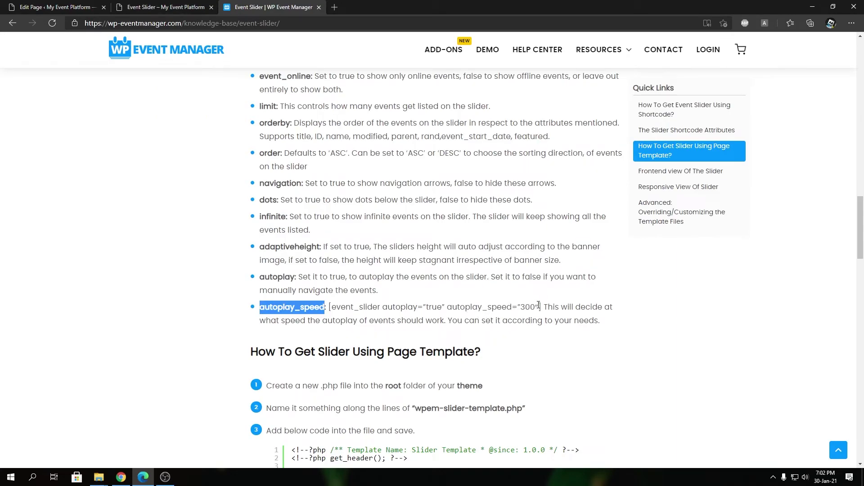
- Review the events_slider example shortcode and the past_events_slider shortcode, and revisit the attribute list from featured onward
scroll(423, 288, up, 3)
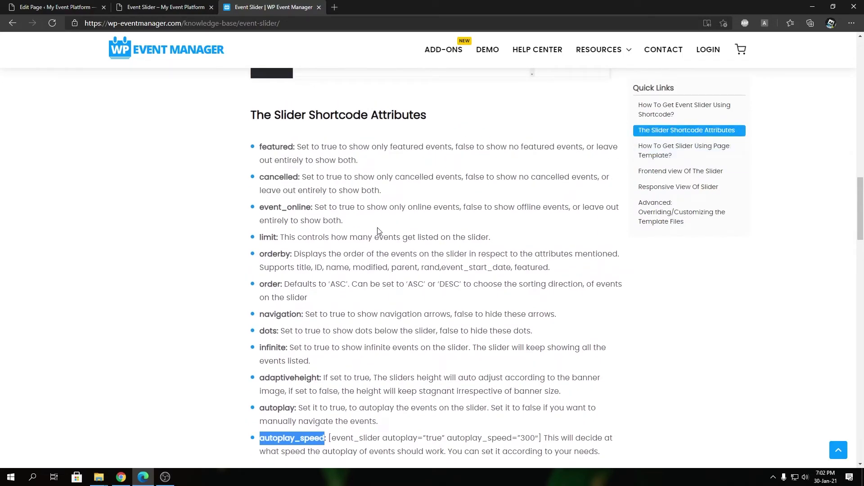
scroll(276, 405, up, 8)
triple_click(317, 269)
double_click(432, 226)
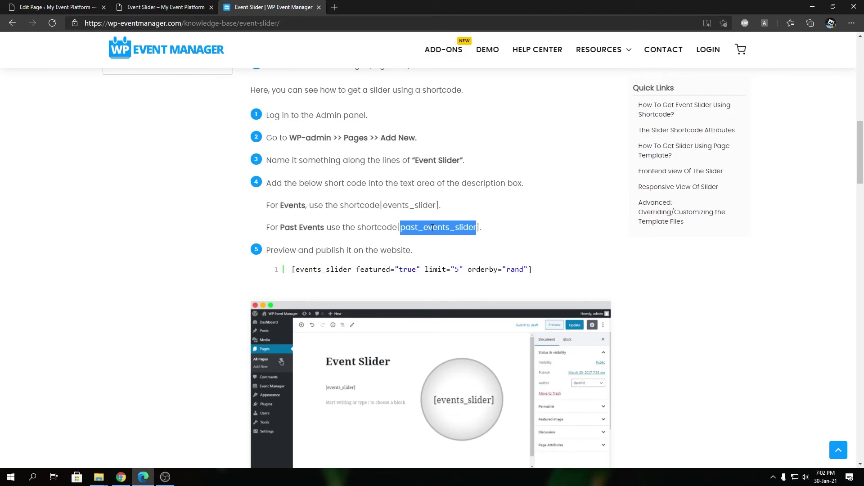
scroll(593, 342, down, 6)
double_click(280, 277)
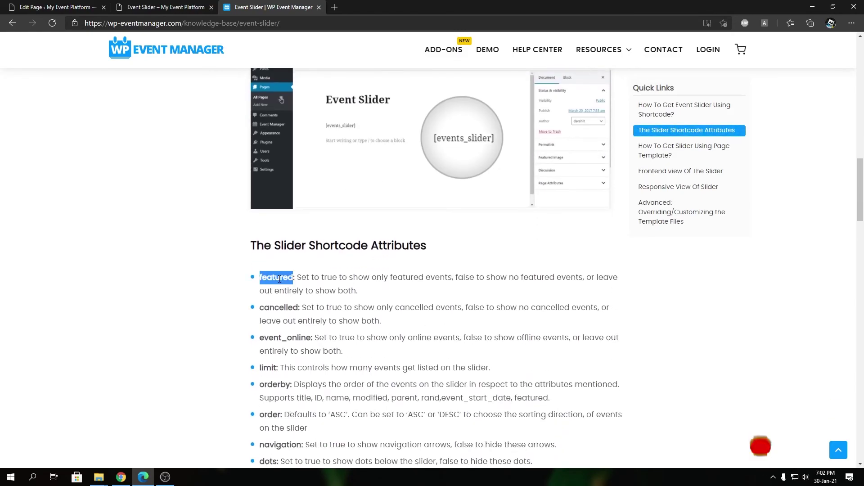